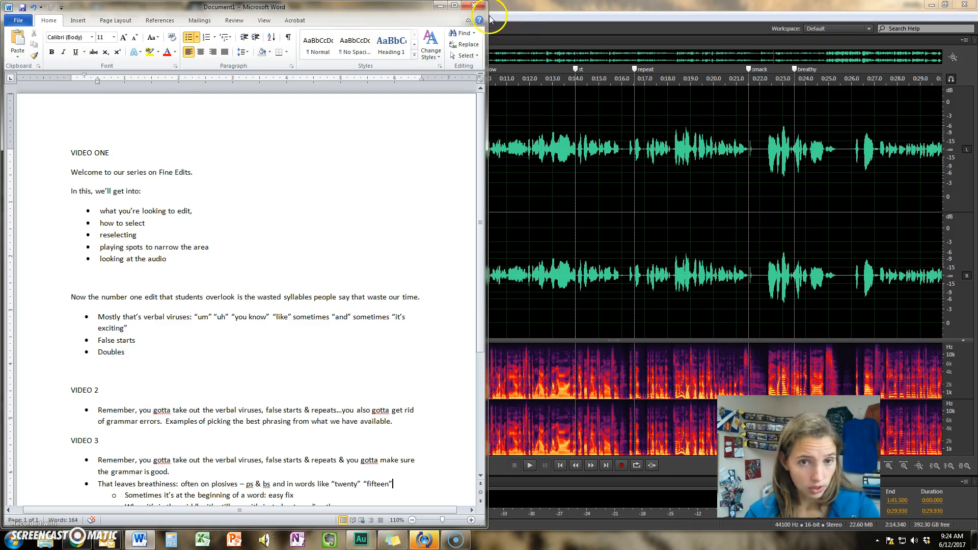
Switch to Adobe Audition and play the opening of closeedits.wav up close around the first false start
{"action": "left_click", "coordinate": [439, 7]}
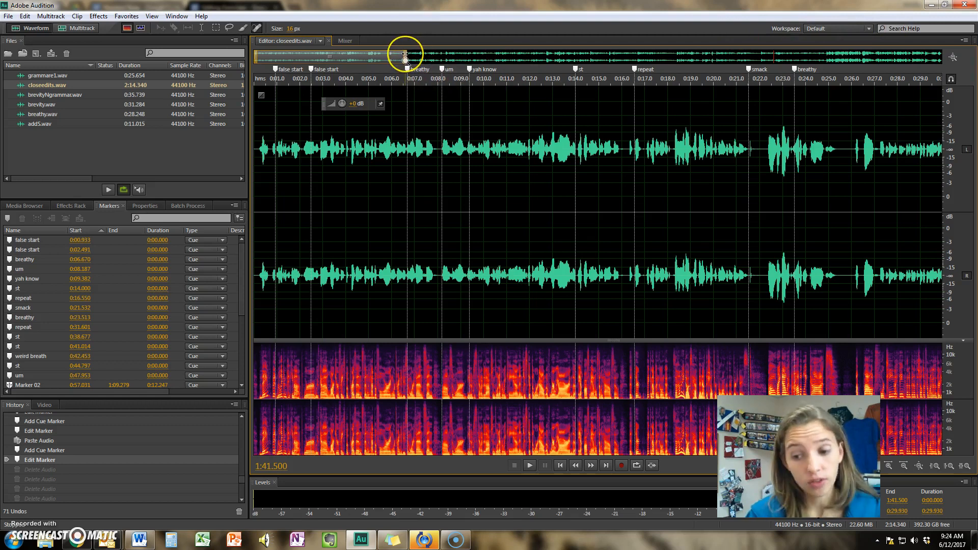
{"action": "mouse_move", "coordinate": [405, 55]}
{"action": "left_mouse_down"}
{"action": "mouse_move", "coordinate": [306, 67]}
{"action": "mouse_move", "coordinate": [274, 89]}
{"action": "left_mouse_up"}
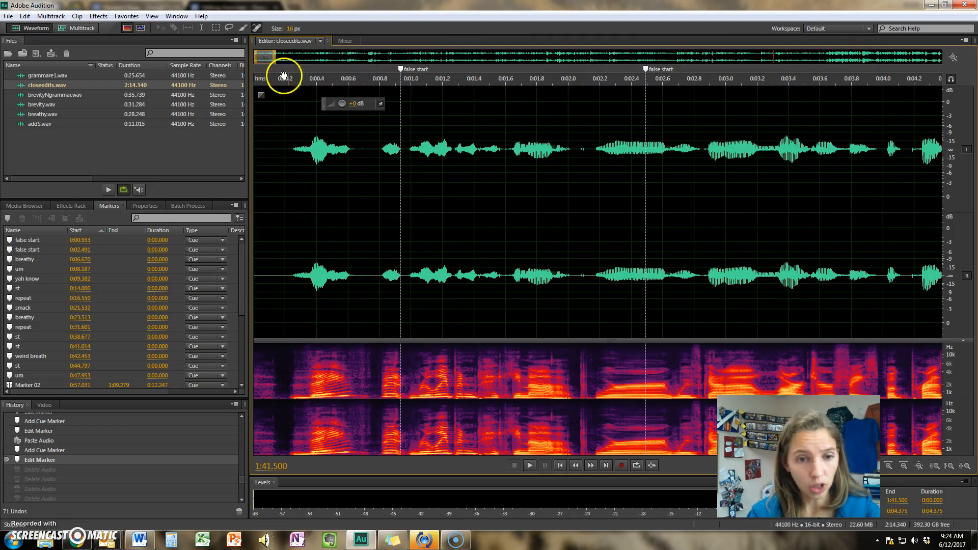
{"action": "left_click_drag", "start_coordinate": [274, 55], "coordinate": [959, 62]}
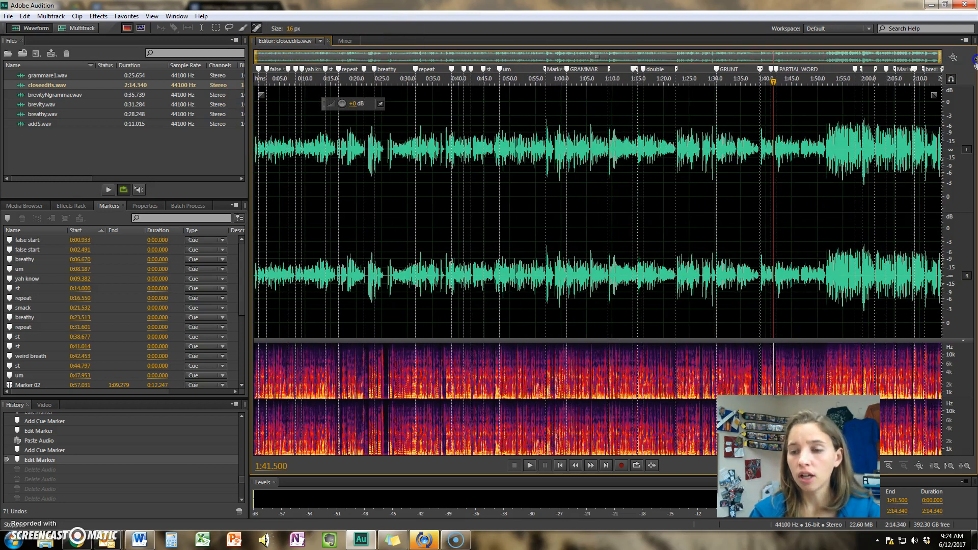
{"action": "left_click_drag", "start_coordinate": [974, 61], "coordinate": [267, 67]}
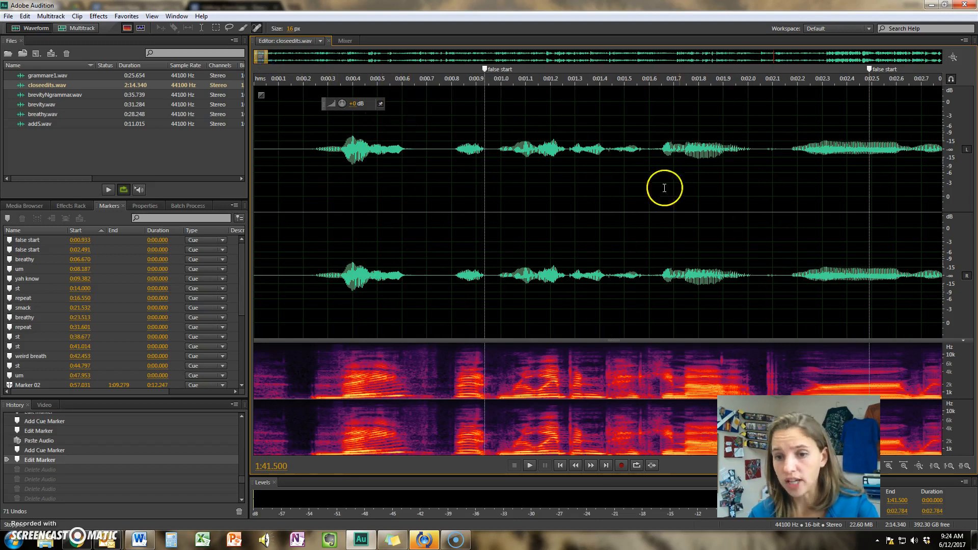
{"action": "left_click", "coordinate": [279, 179]}
{"action": "key", "text": "space"}
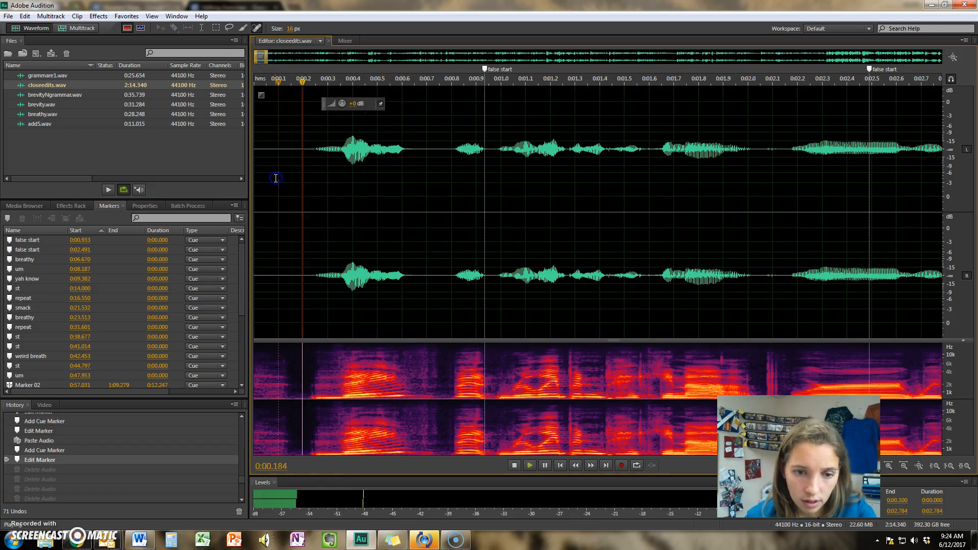
{"action": "key", "text": "space"}
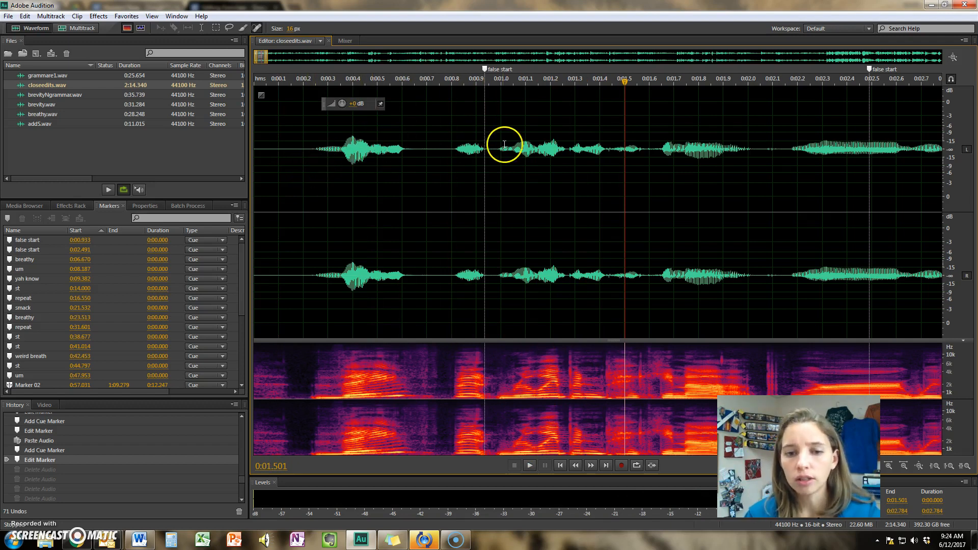
Delete the first false start, selecting the audio from 0:00.800 to 0:00.970 with the silence on either side
{"action": "left_click_drag", "start_coordinate": [490, 149], "coordinate": [456, 152]}
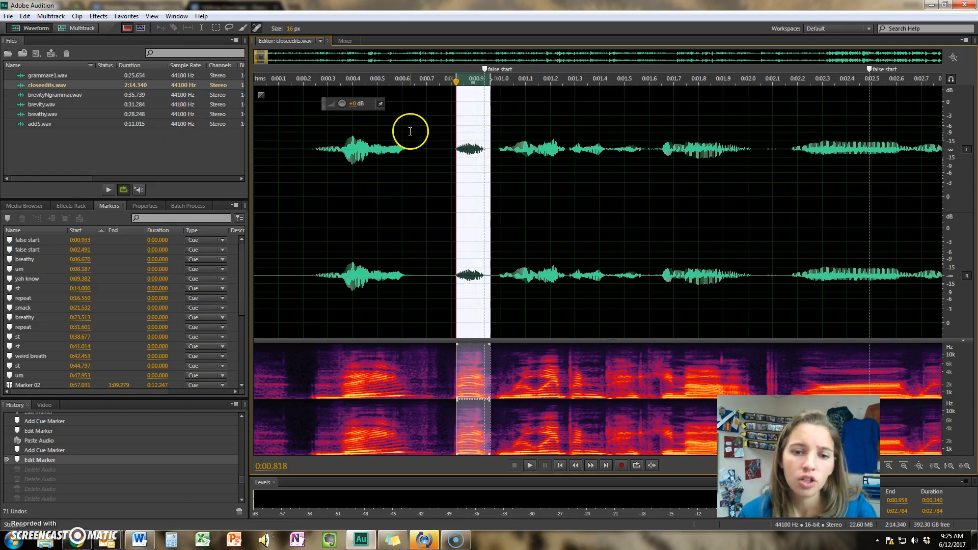
{"action": "left_click", "coordinate": [416, 148]}
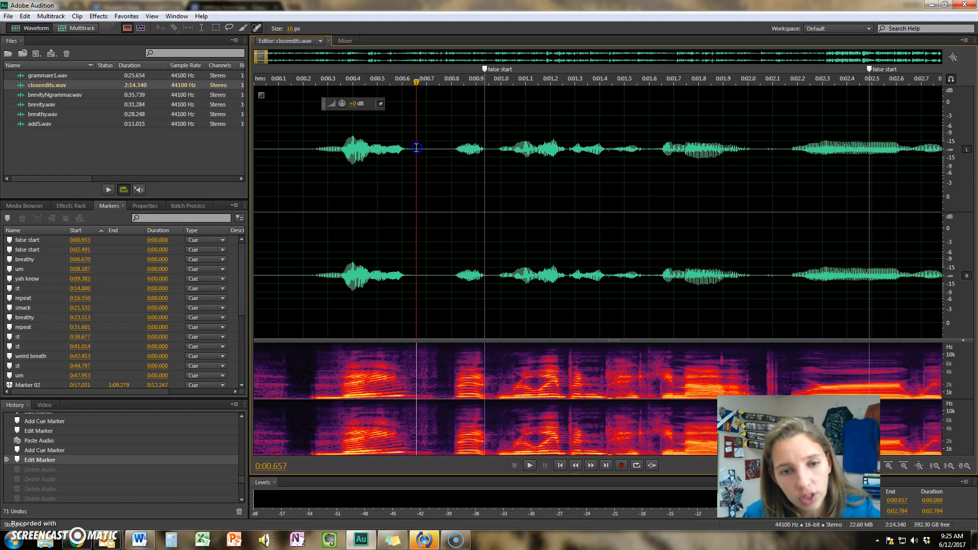
{"action": "left_click", "coordinate": [447, 148]}
{"action": "left_click", "coordinate": [453, 148]}
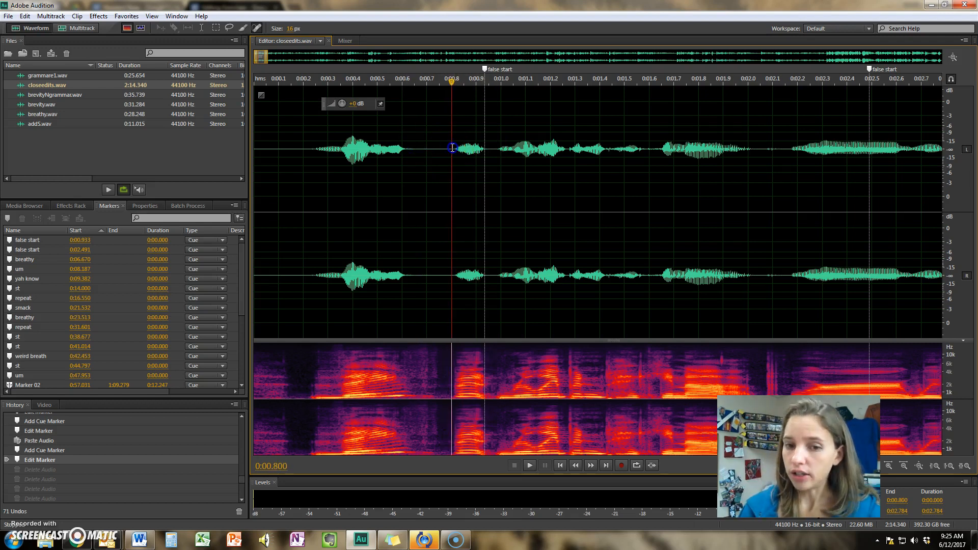
{"action": "left_click_drag", "start_coordinate": [453, 148], "coordinate": [494, 150]}
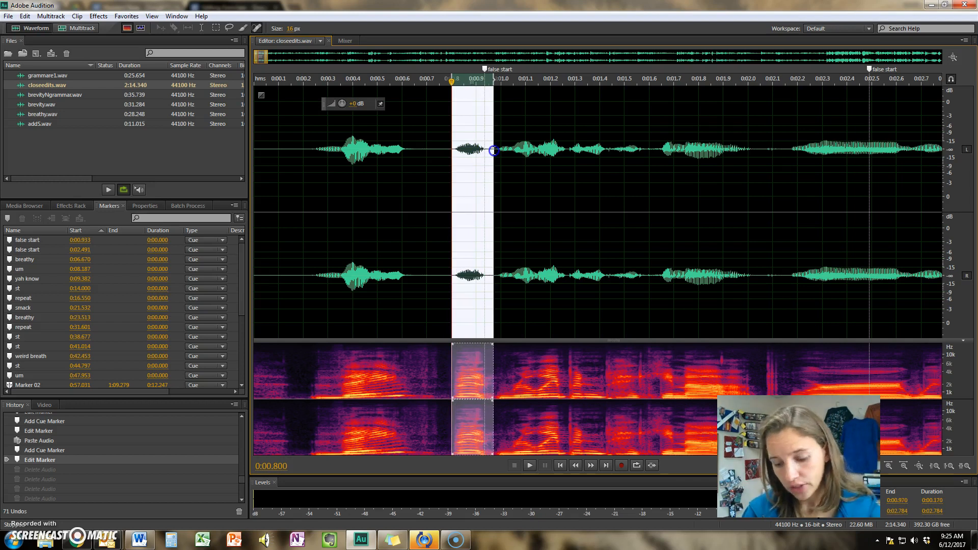
{"action": "key", "text": "Delete"}
Play the recording from near its beginning across the first cut to check the edit
{"action": "left_click", "coordinate": [282, 141]}
{"action": "key", "text": "space"}
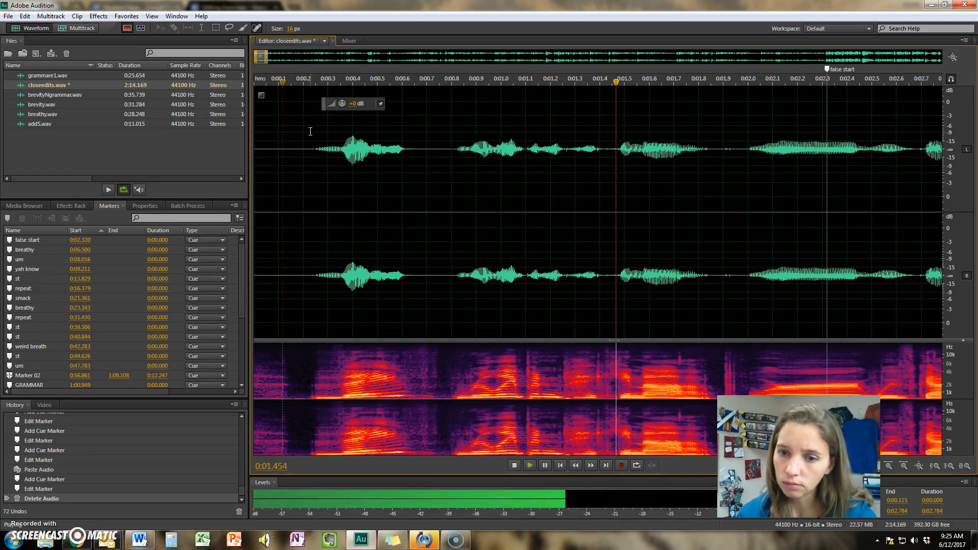
{"action": "key", "text": "space"}
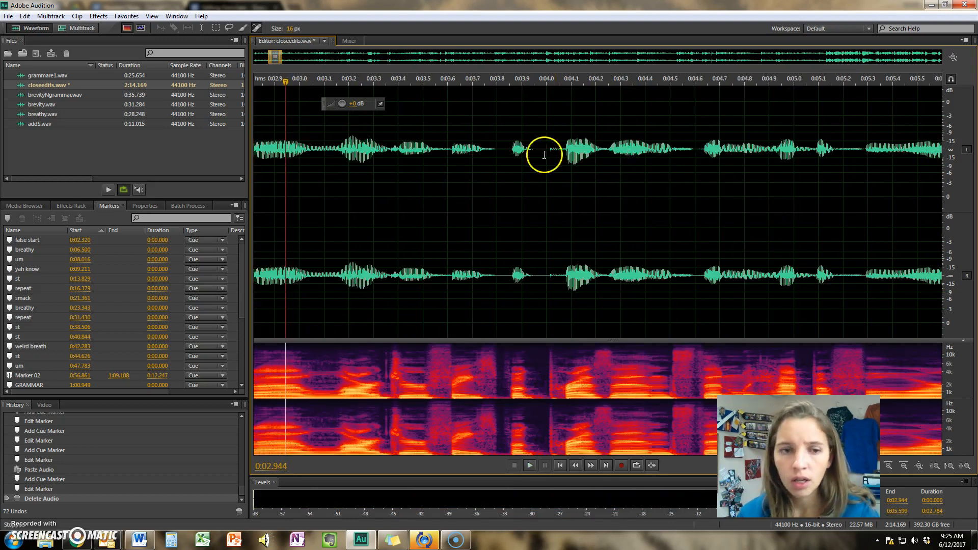
Find the end of the second false start by ear and delete the audio from 0:02.000 to 0:02.500
{"action": "left_click_drag", "start_coordinate": [269, 55], "coordinate": [262, 55]}
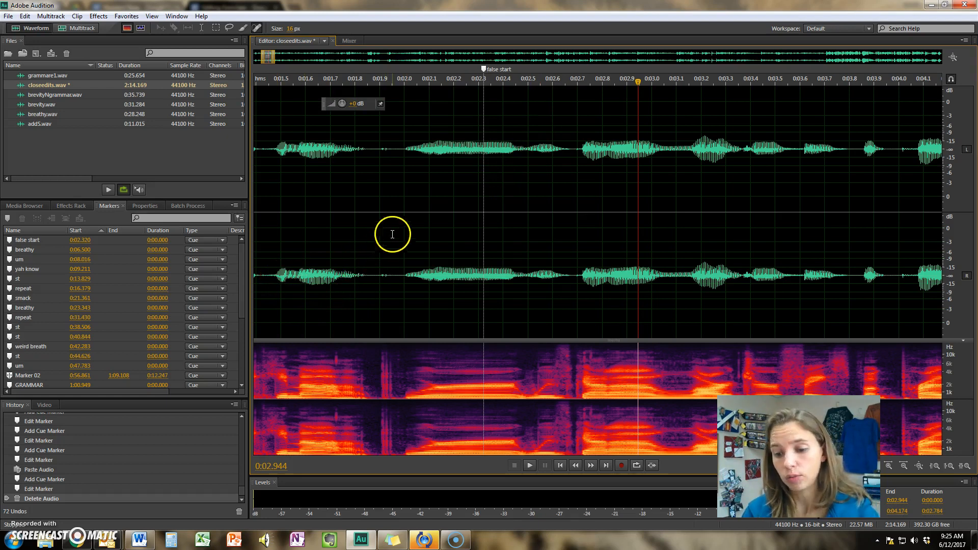
{"action": "left_click", "coordinate": [527, 148]}
{"action": "key", "text": "space"}
{"action": "key", "text": "space"}
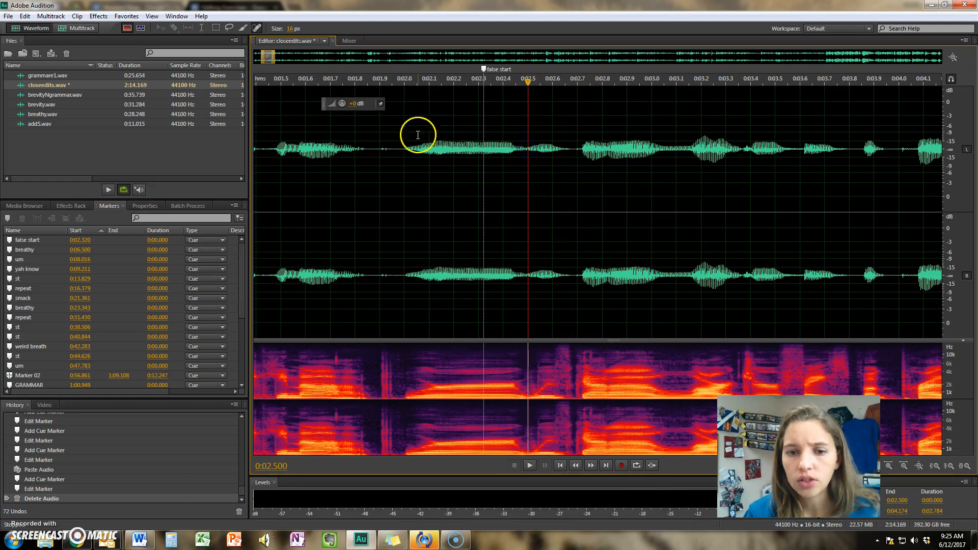
{"action": "left_click", "coordinate": [595, 142]}
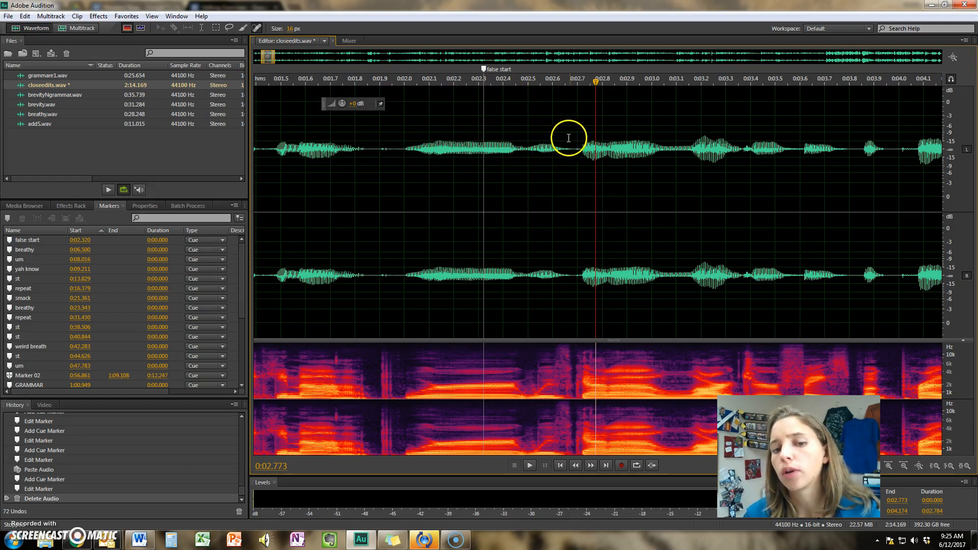
{"action": "left_click", "coordinate": [527, 151]}
{"action": "key", "text": "space"}
{"action": "key", "text": "space"}
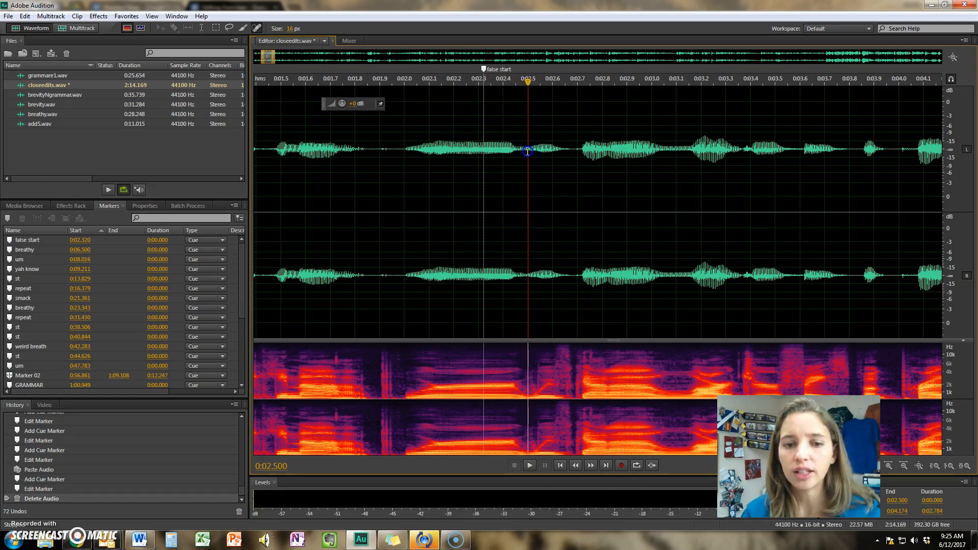
{"action": "left_click_drag", "start_coordinate": [527, 152], "coordinate": [403, 170]}
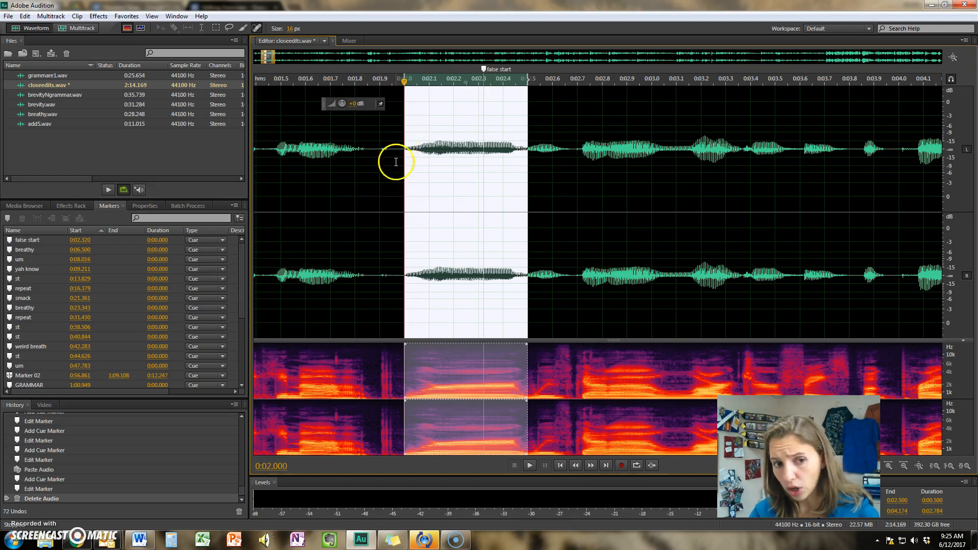
{"action": "key", "text": "Delete"}
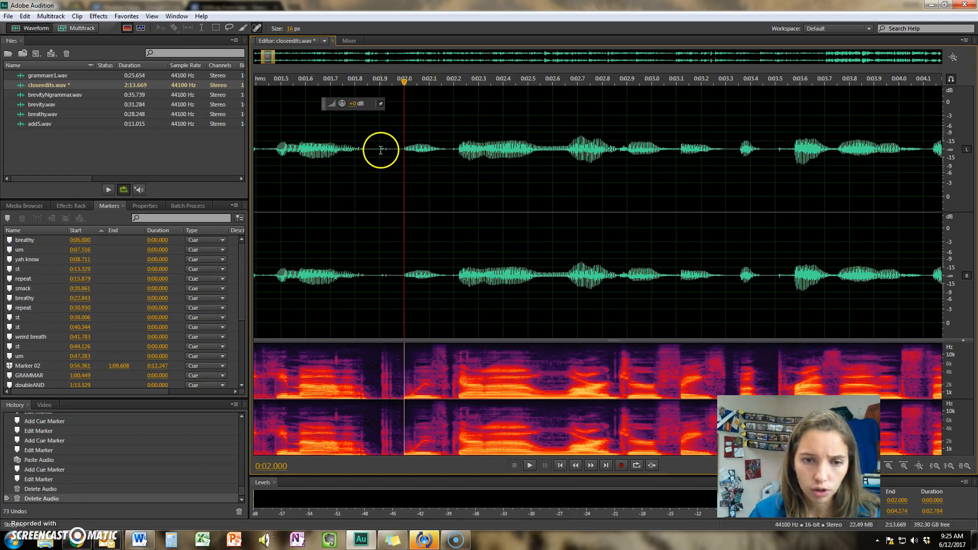
Play from just before the second cut through the "um" marker to check the edit and hear the filler word
{"action": "left_click", "coordinate": [295, 158]}
{"action": "key", "text": "space"}
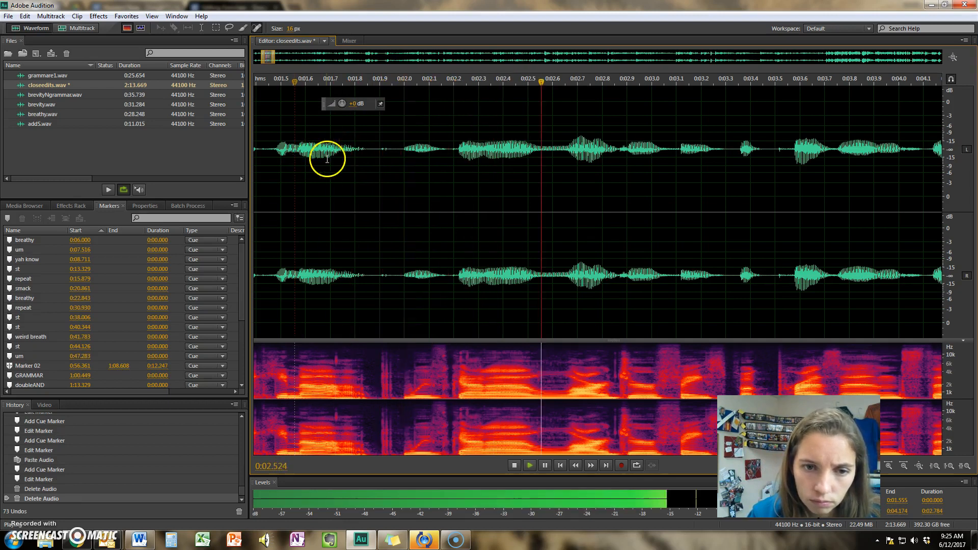
{"action": "scroll", "coordinate": [726, 157], "scroll_direction": "down", "scroll_amount": 3}
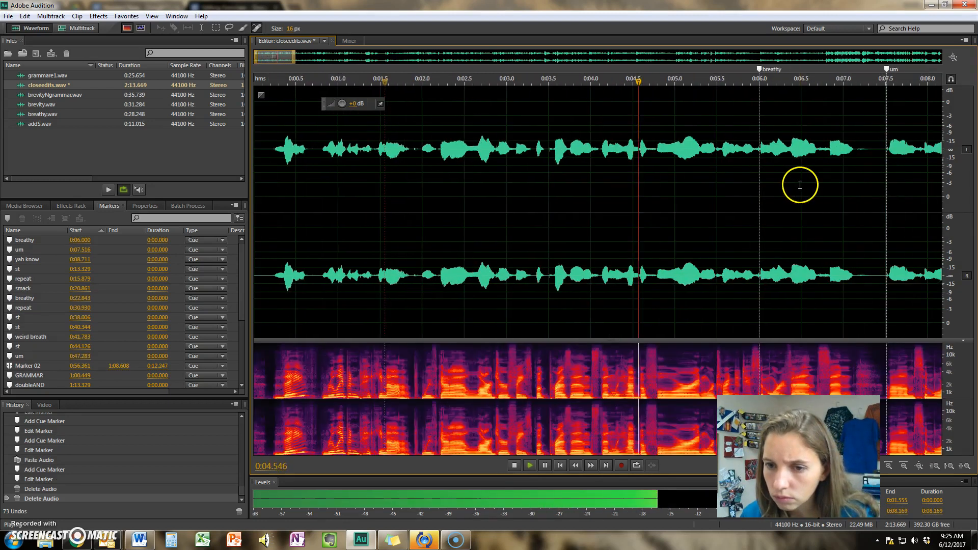
{"action": "scroll", "coordinate": [775, 201], "scroll_direction": "up", "scroll_amount": 3}
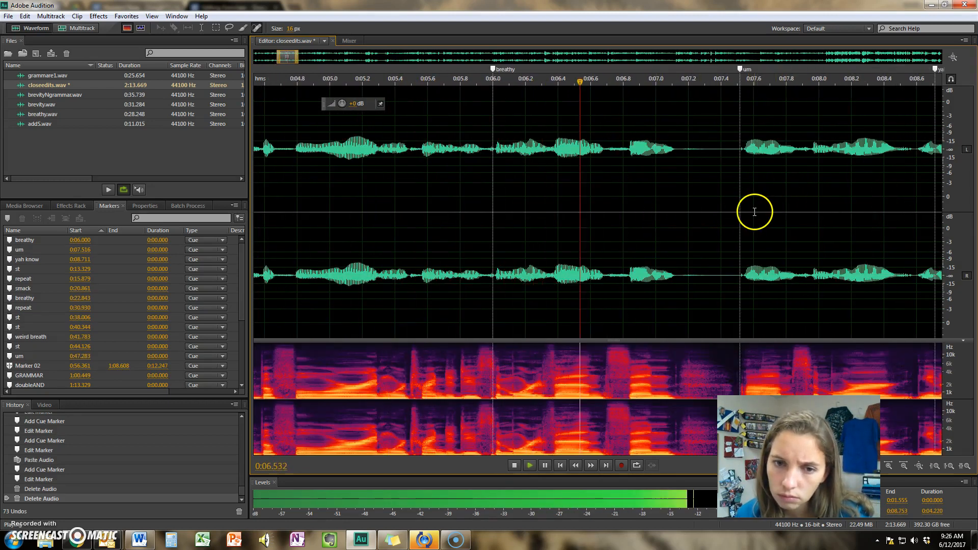
{"action": "scroll", "coordinate": [780, 214], "scroll_direction": "down", "scroll_amount": 3}
{"action": "key", "text": "space"}
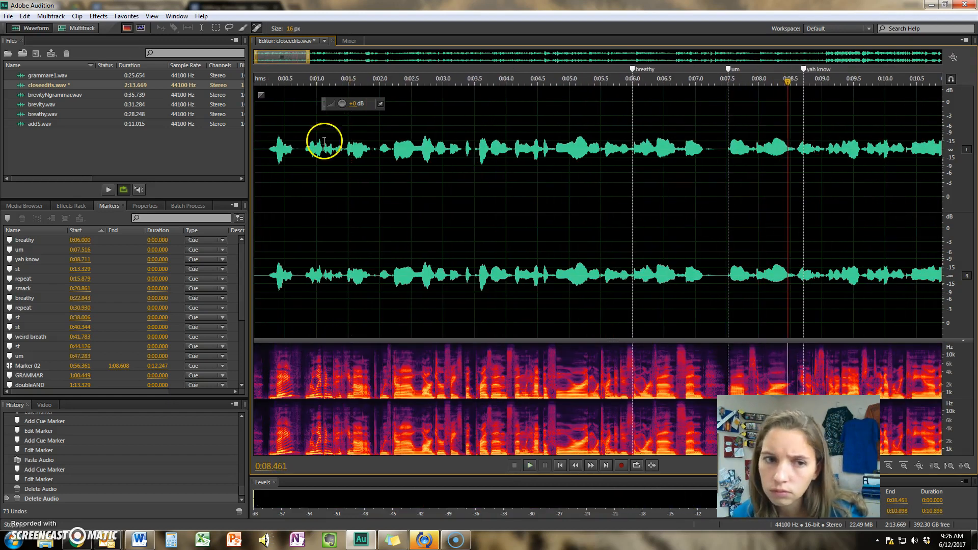
Play a rough selection from 0:07.329 to 0:08.216 around the "um" marker, then clear the selection
{"action": "left_click_drag", "start_coordinate": [273, 55], "coordinate": [300, 61]}
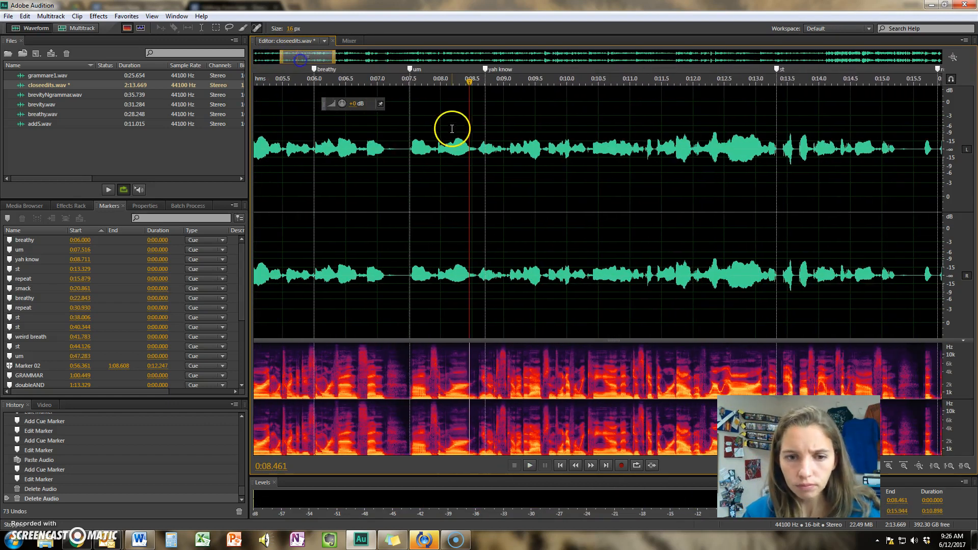
{"action": "left_click_drag", "start_coordinate": [398, 146], "coordinate": [454, 153]}
{"action": "scroll", "coordinate": [426, 275], "scroll_direction": "up", "scroll_amount": 3}
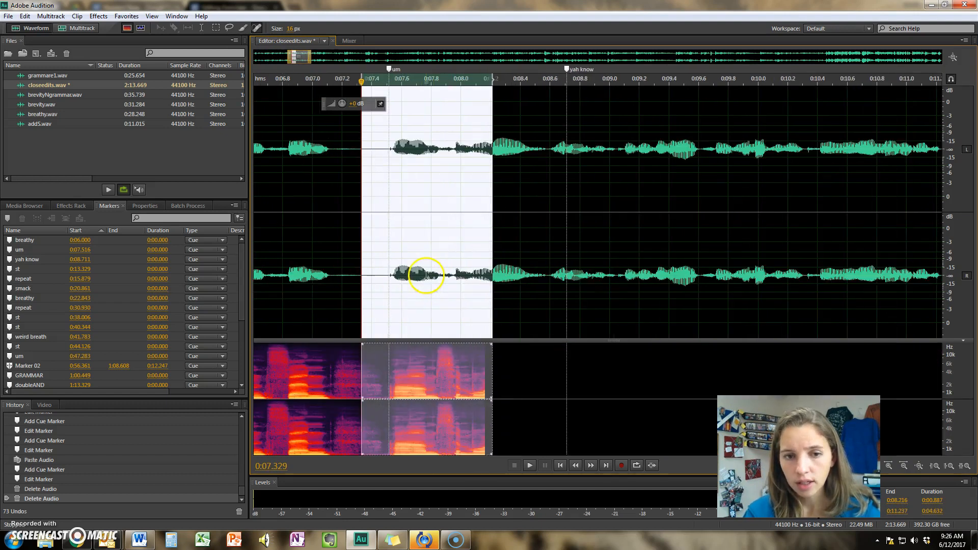
{"action": "key", "text": "space"}
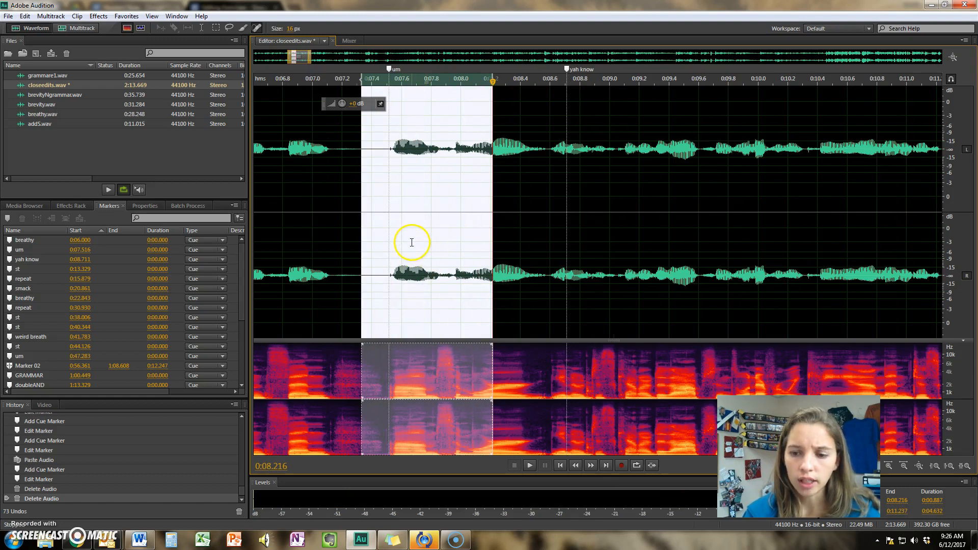
{"action": "left_click", "coordinate": [344, 142]}
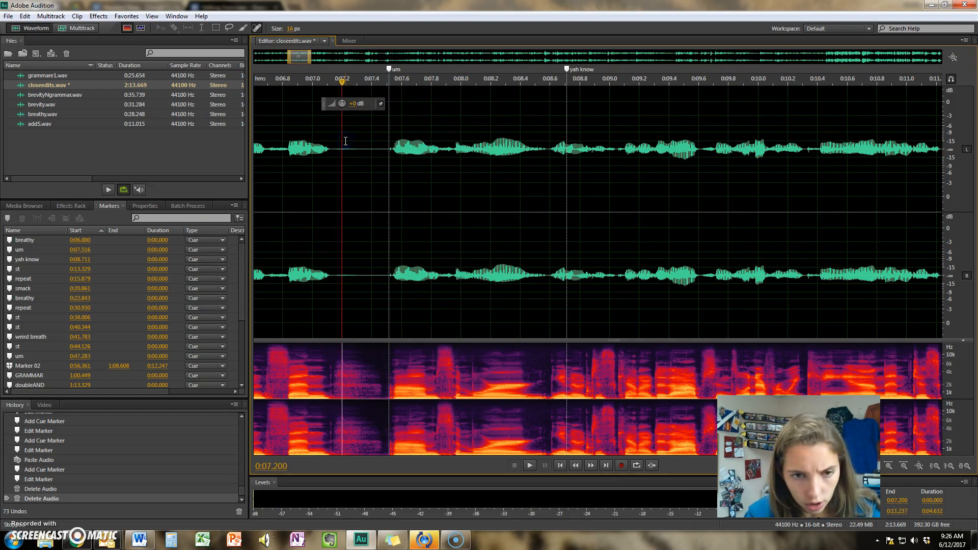
Select the "um" and fine-tune both selection edges to 0:07.485 and 0:07.864, check it by ear, and delete it
{"action": "left_click_drag", "start_coordinate": [355, 146], "coordinate": [424, 160]}
{"action": "left_click", "coordinate": [423, 194]}
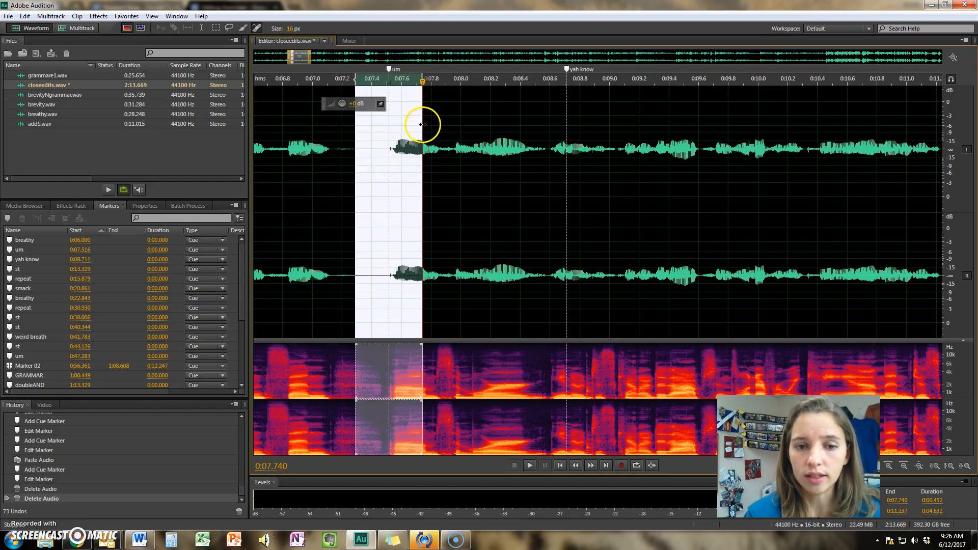
{"action": "left_click_drag", "start_coordinate": [422, 125], "coordinate": [444, 120]}
{"action": "scroll", "coordinate": [426, 121], "scroll_direction": "up", "scroll_amount": 1}
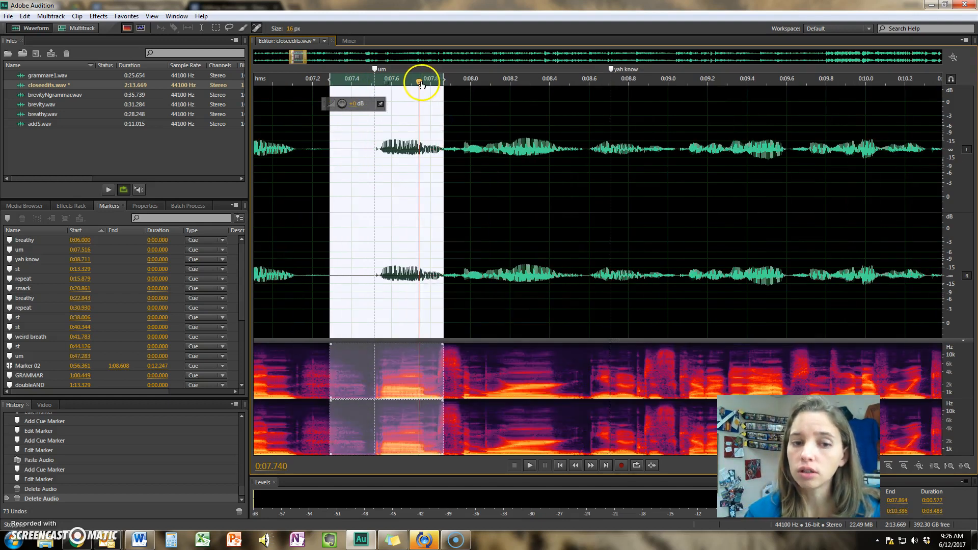
{"action": "left_click_drag", "start_coordinate": [419, 83], "coordinate": [364, 82]}
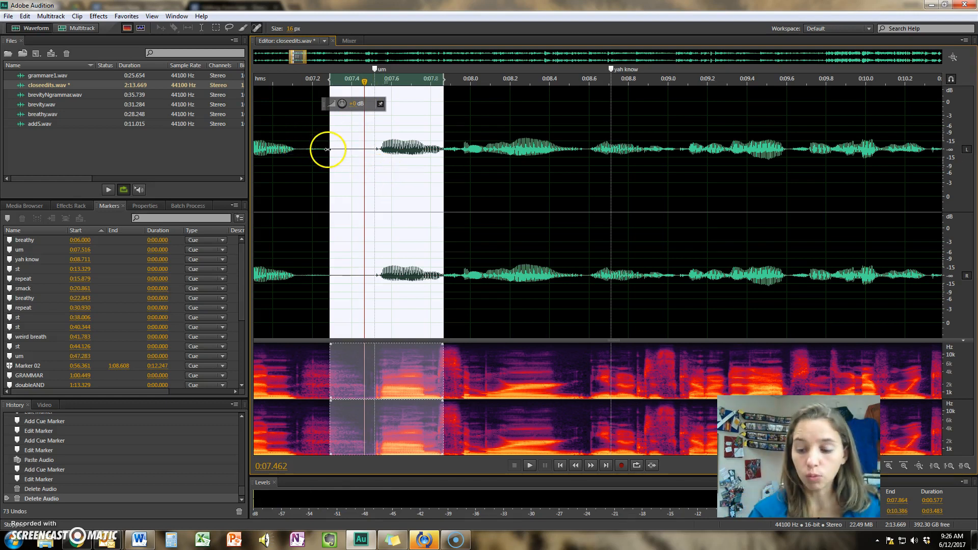
{"action": "left_click_drag", "start_coordinate": [329, 141], "coordinate": [369, 135]}
{"action": "key", "text": "space"}
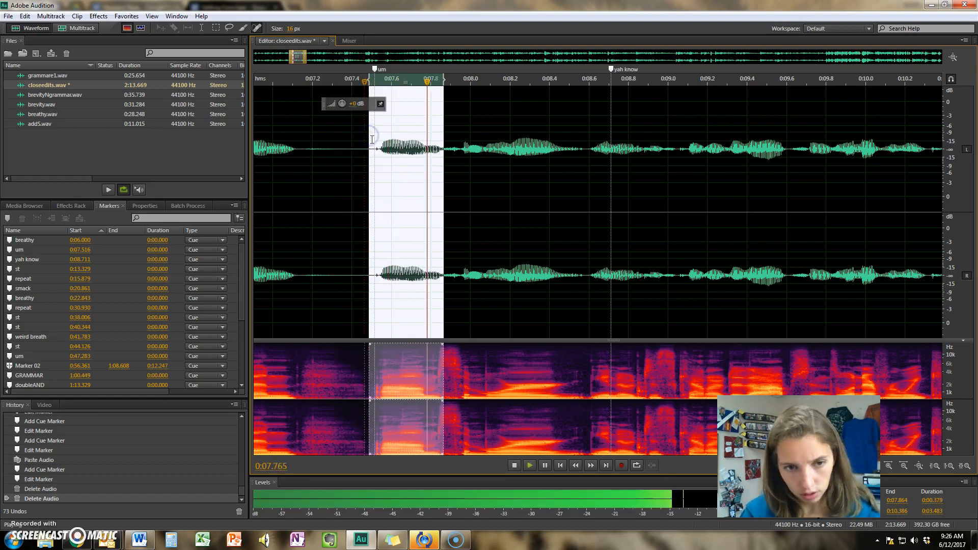
{"action": "key", "text": "space"}
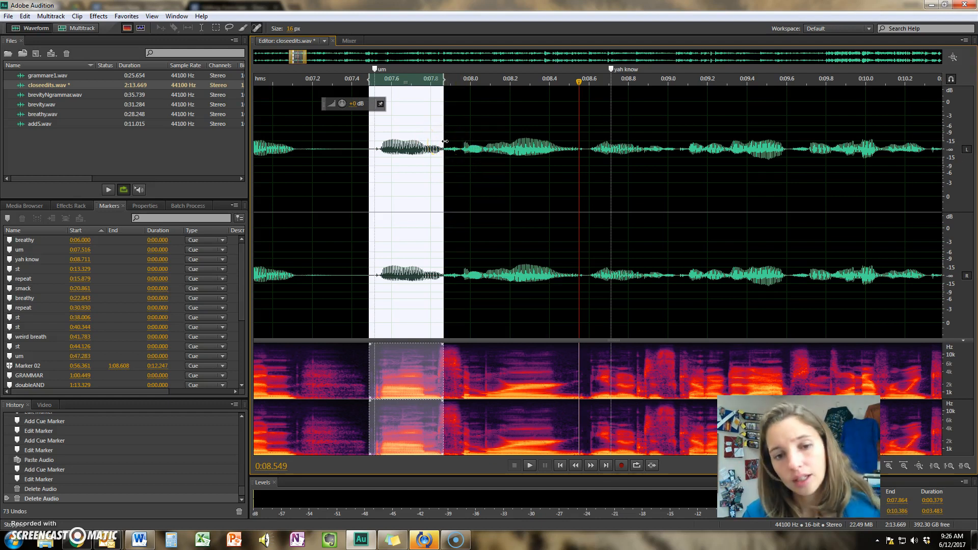
{"action": "key", "text": "Delete"}
{"action": "scroll", "coordinate": [433, 147], "scroll_direction": "down", "scroll_amount": 3}
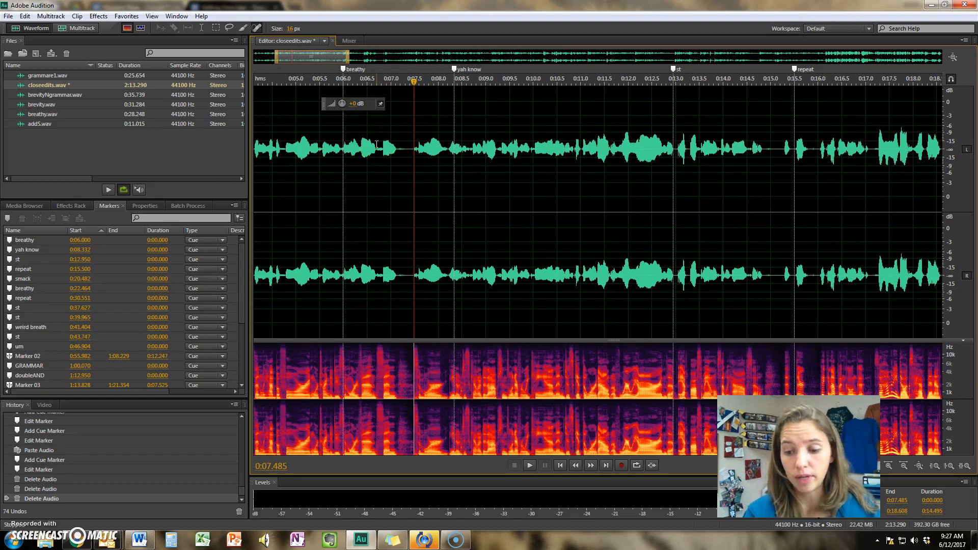
{"action": "left_click", "coordinate": [377, 146]}
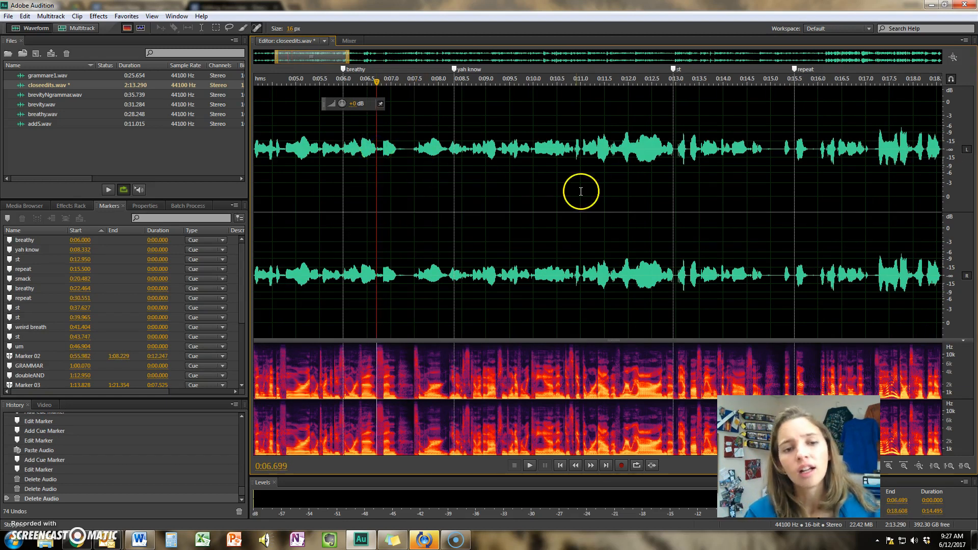
{"action": "scroll", "coordinate": [486, 178], "scroll_direction": "down", "scroll_amount": 3}
{"action": "scroll", "coordinate": [487, 177], "scroll_direction": "down", "scroll_amount": 3}
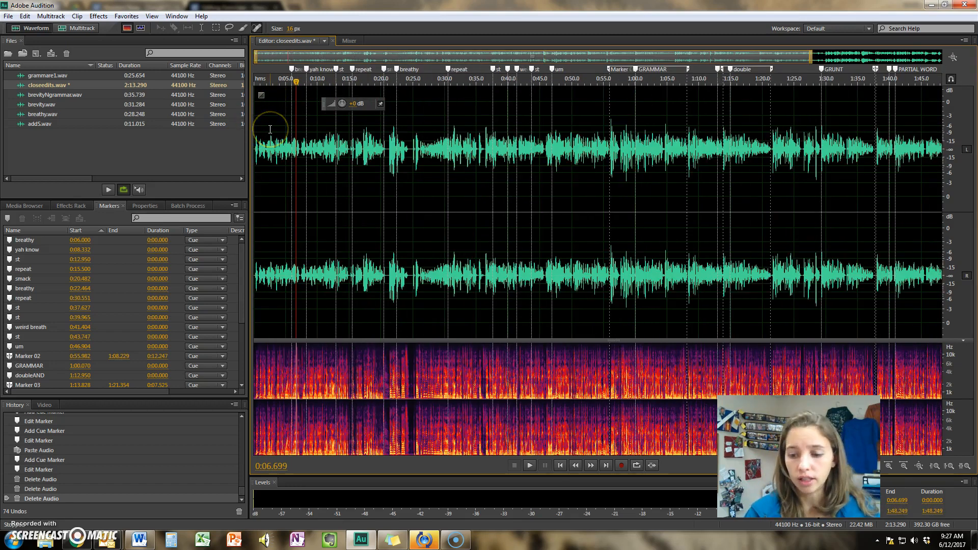
{"action": "scroll", "coordinate": [275, 131], "scroll_direction": "up", "scroll_amount": 6}
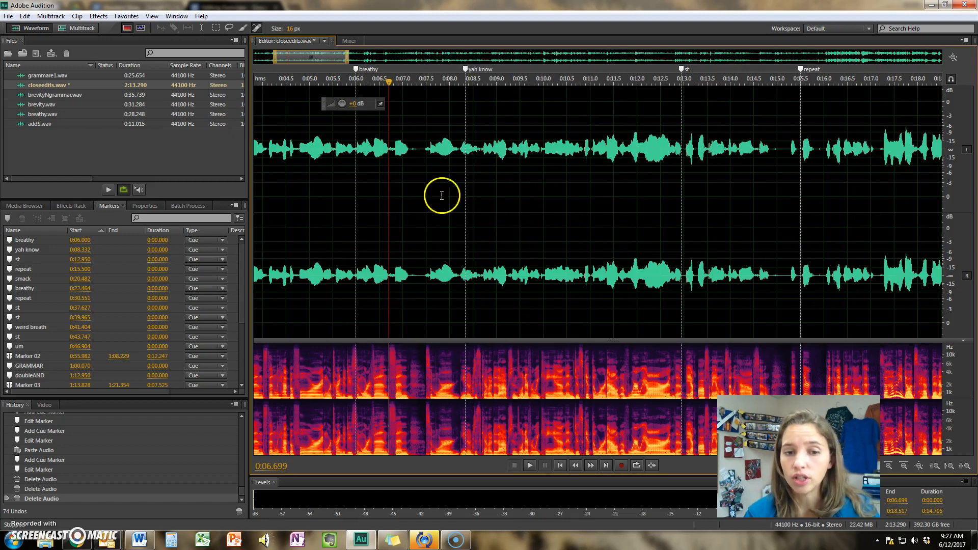
Play from 0:06.359 to check the "um" deletion by ear
{"action": "left_click", "coordinate": [373, 140]}
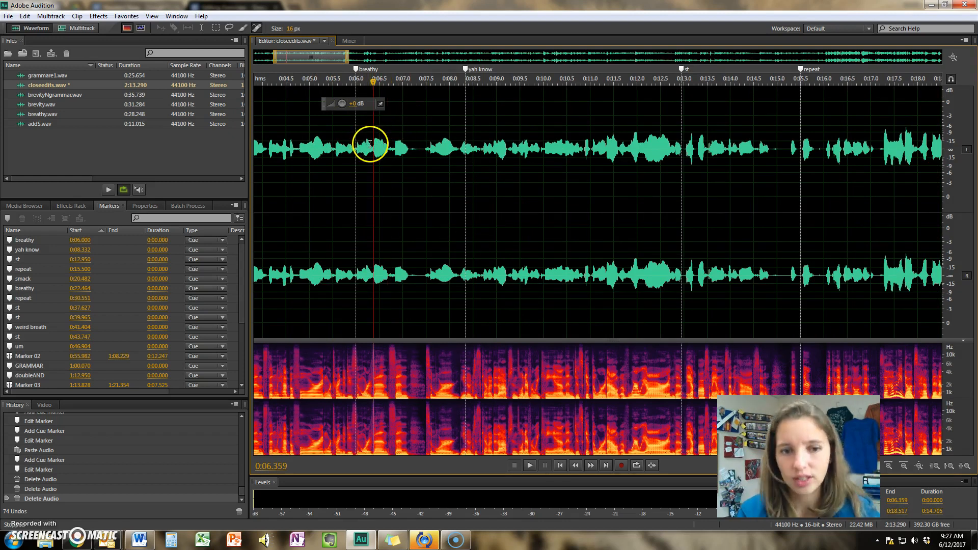
{"action": "key", "text": "space"}
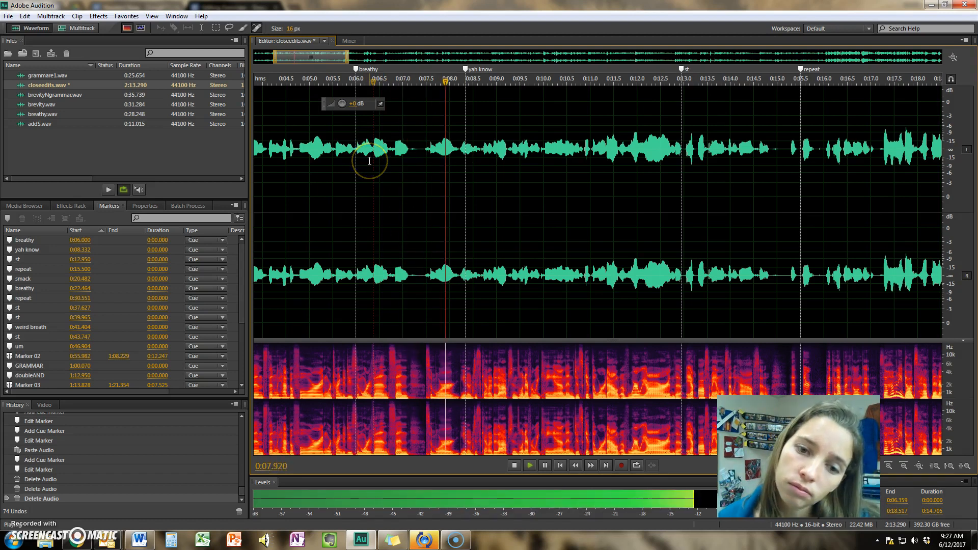
{"action": "key", "text": "space"}
Find the start of the filler words at the "yah know" marker by ear, playing from about 0:08.200
{"action": "scroll", "coordinate": [464, 153], "scroll_direction": "up", "scroll_amount": 3}
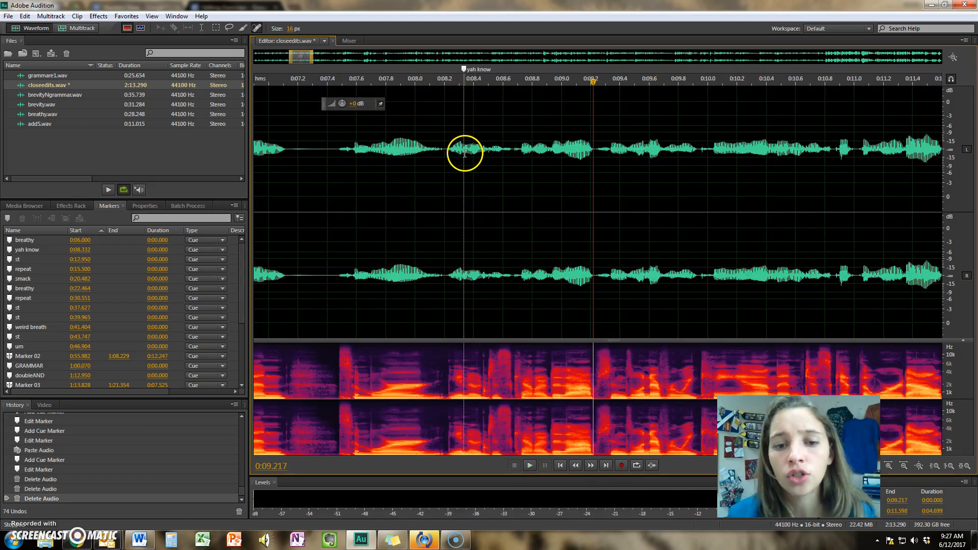
{"action": "scroll", "coordinate": [464, 154], "scroll_direction": "up", "scroll_amount": 2}
{"action": "left_click", "coordinate": [432, 149]}
{"action": "key", "text": "space"}
{"action": "key", "text": "space"}
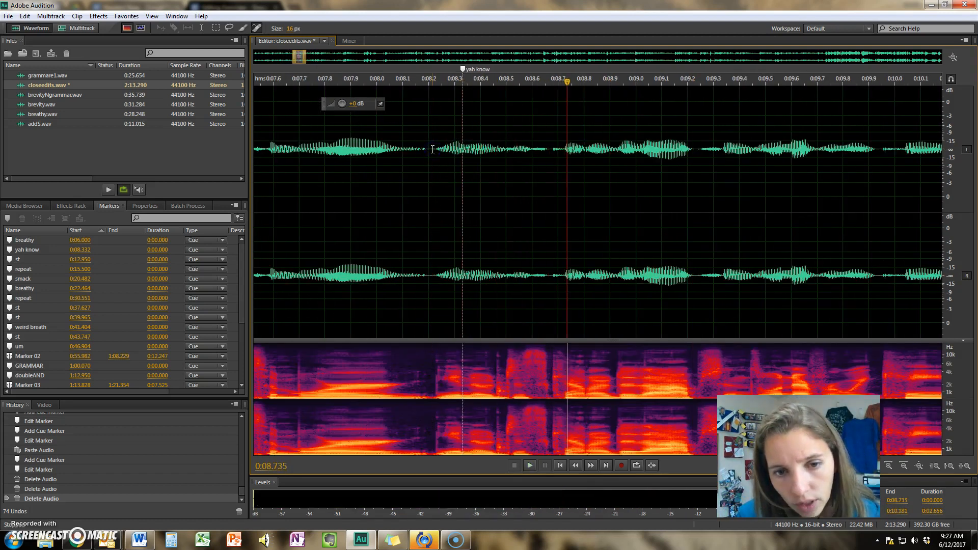
{"action": "left_click", "coordinate": [433, 149]}
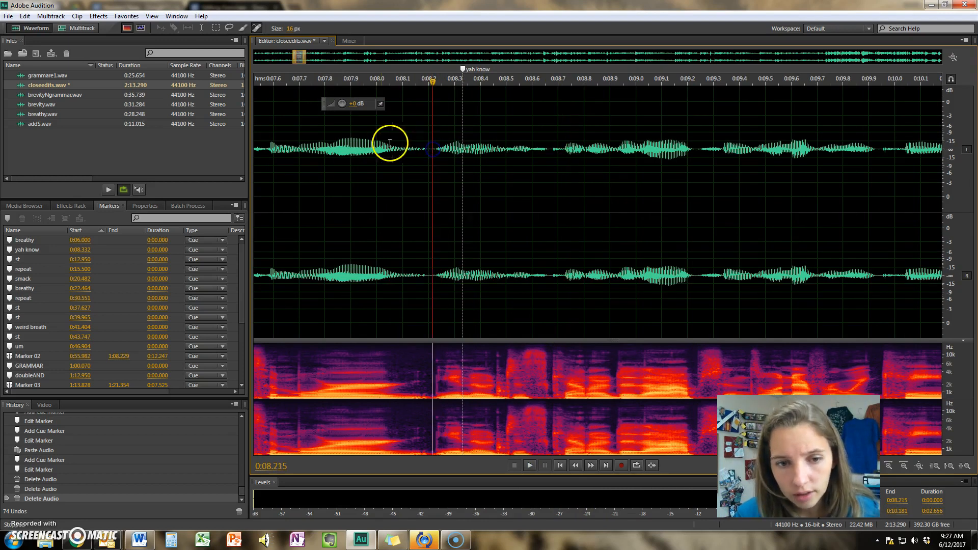
{"action": "left_click", "coordinate": [430, 148]}
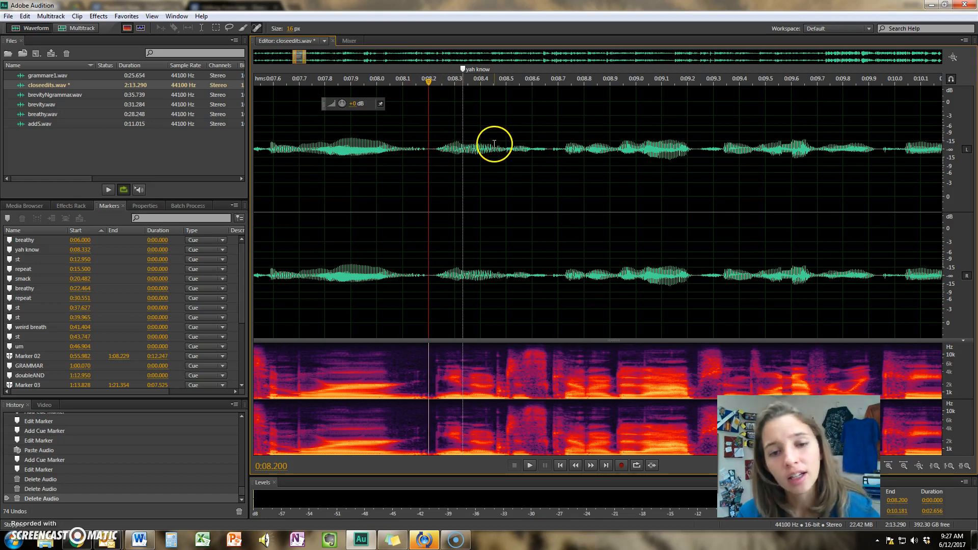
{"action": "key", "text": "space"}
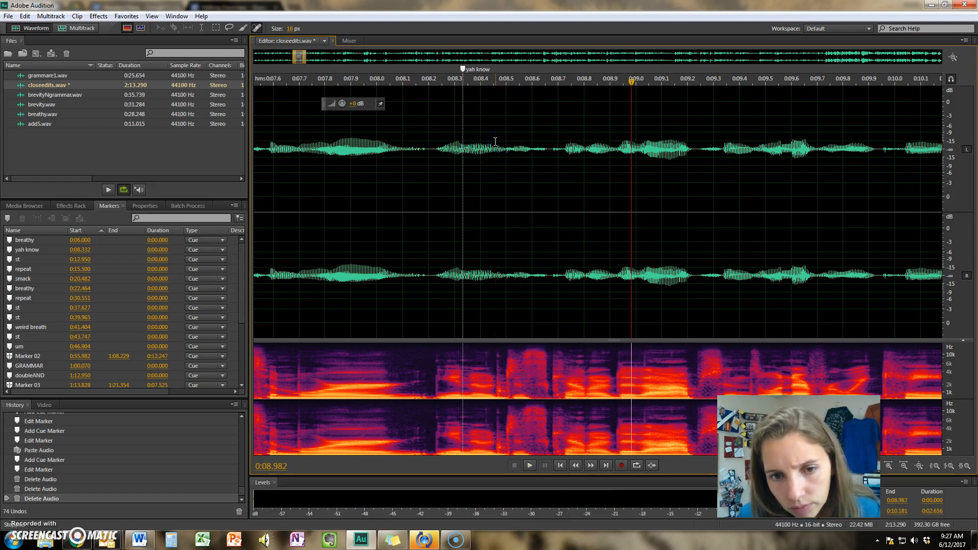
Find the end of the "yah know" by ear and delete the audio from 0:08.224 to 0:08.500
{"action": "left_click", "coordinate": [503, 144]}
{"action": "key", "text": "space"}
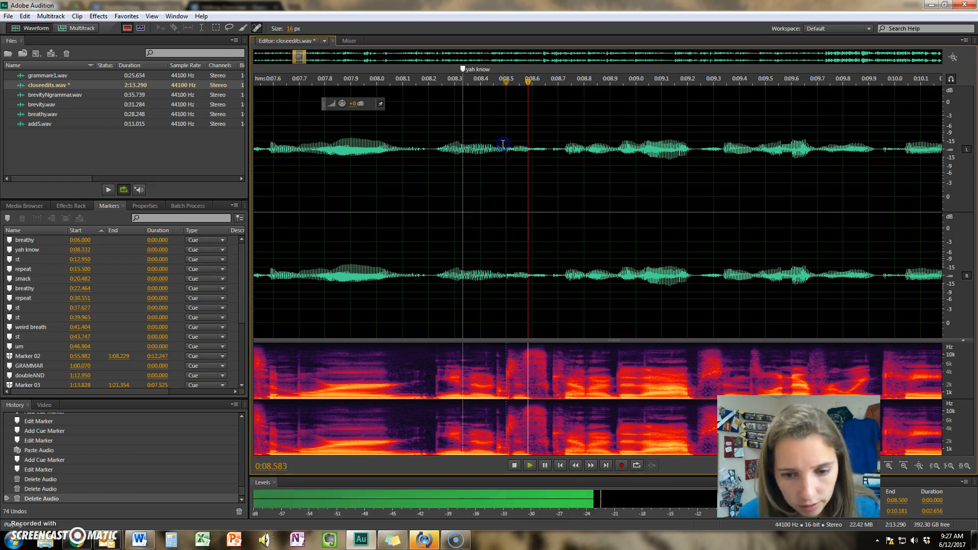
{"action": "key", "text": "space"}
{"action": "key", "text": "space"}
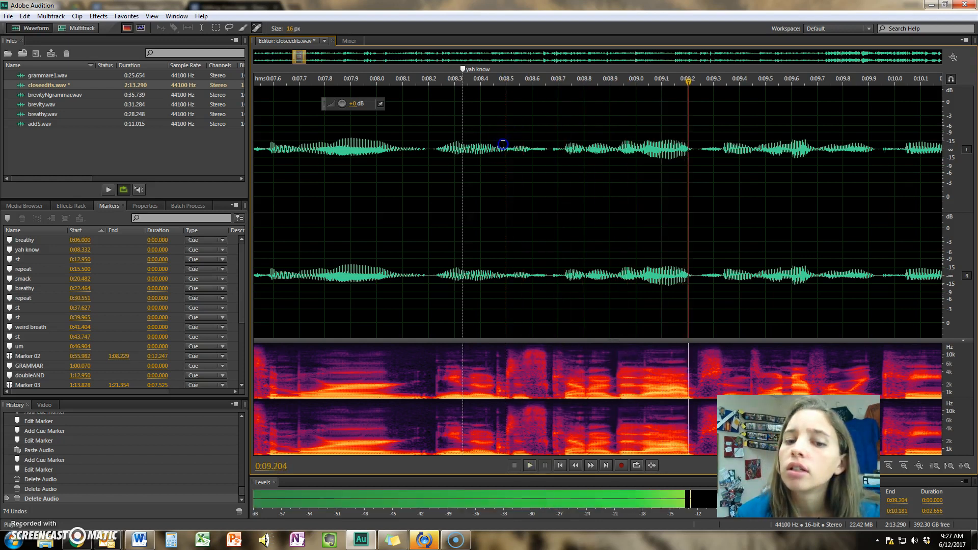
{"action": "key", "text": "space"}
{"action": "scroll", "coordinate": [502, 144], "scroll_direction": "down", "scroll_amount": 2}
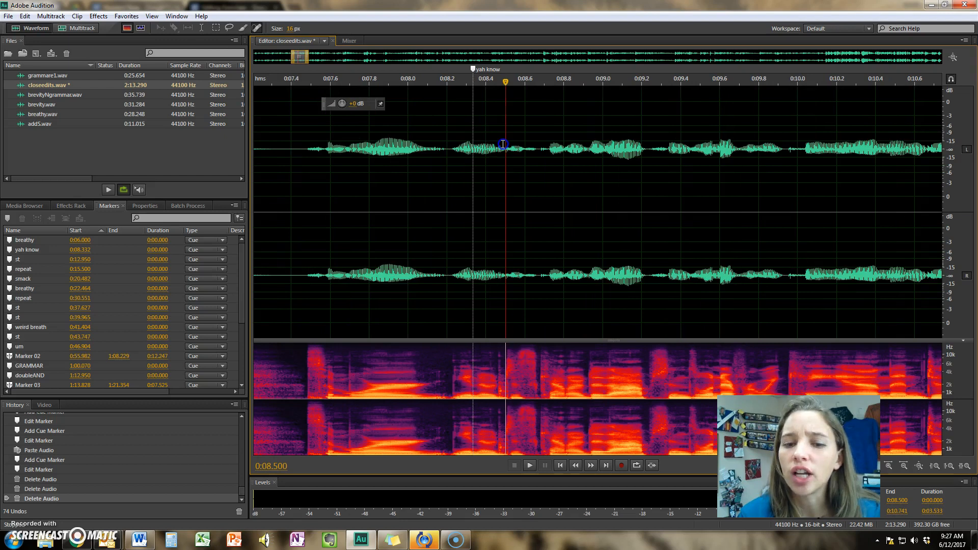
{"action": "left_click_drag", "start_coordinate": [502, 144], "coordinate": [453, 158]}
{"action": "scroll", "coordinate": [451, 158], "scroll_direction": "up", "scroll_amount": 2}
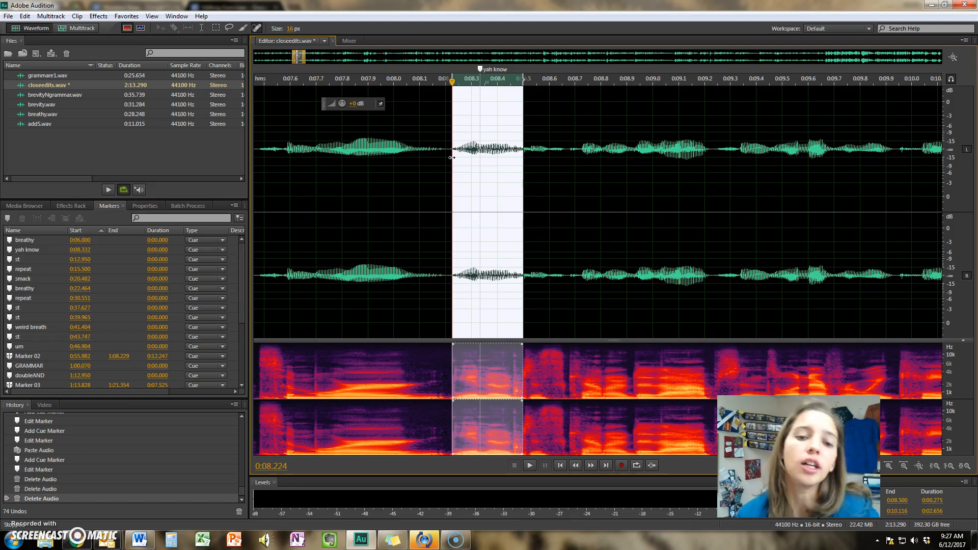
{"action": "key", "text": "Delete"}
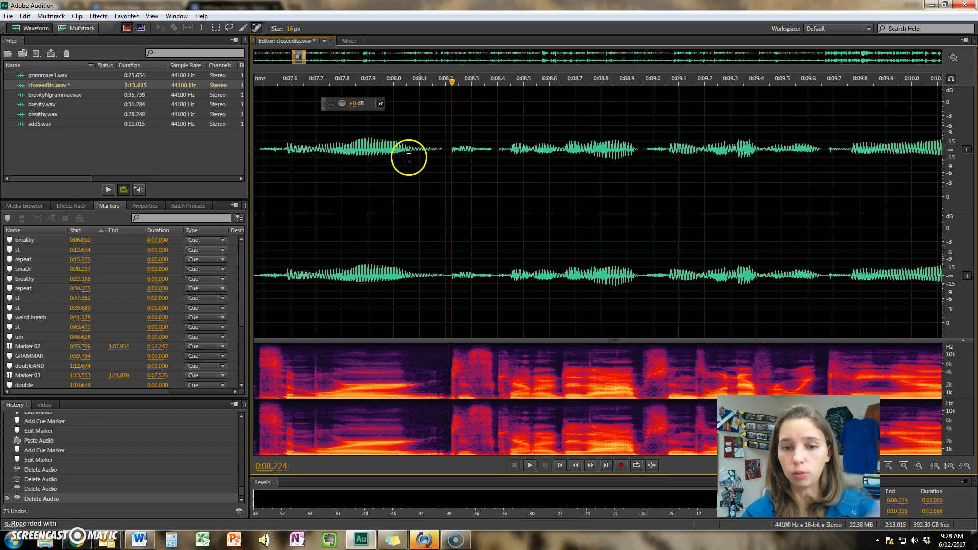
Play from 0:08.000 through the "st" marker to check the cut and hear the stutter
{"action": "left_click", "coordinate": [394, 153]}
{"action": "key", "text": "space"}
{"action": "scroll", "coordinate": [426, 146], "scroll_direction": "down", "scroll_amount": 6}
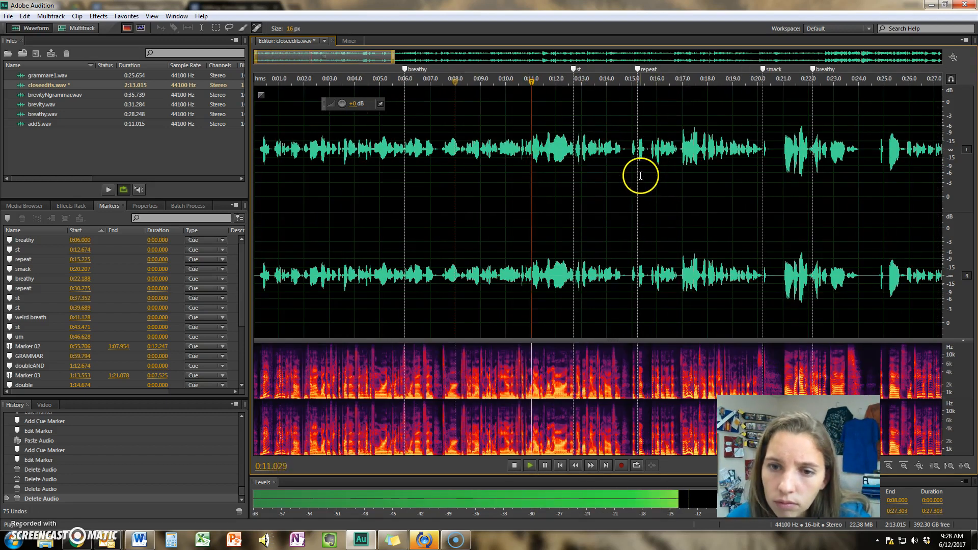
{"action": "scroll", "coordinate": [567, 184], "scroll_direction": "up", "scroll_amount": 6}
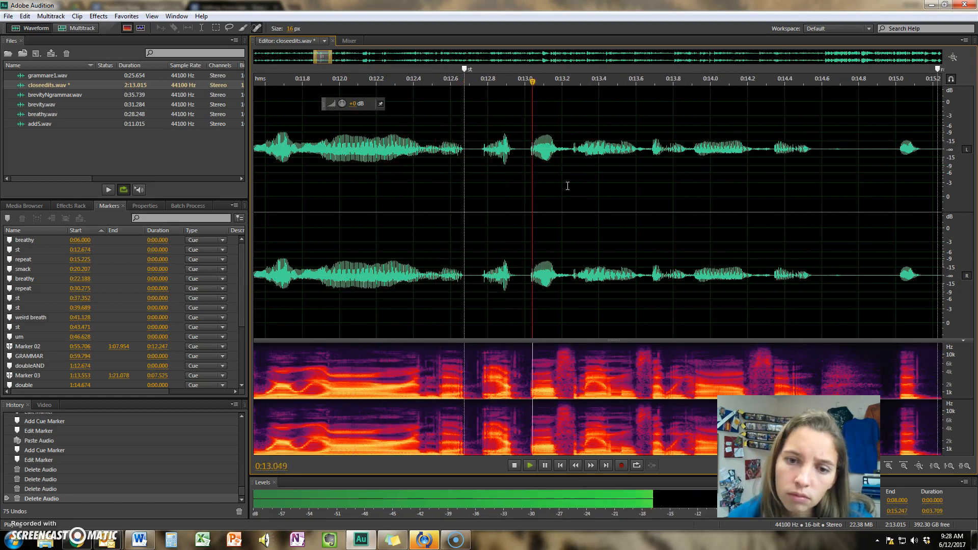
{"action": "key", "text": "space"}
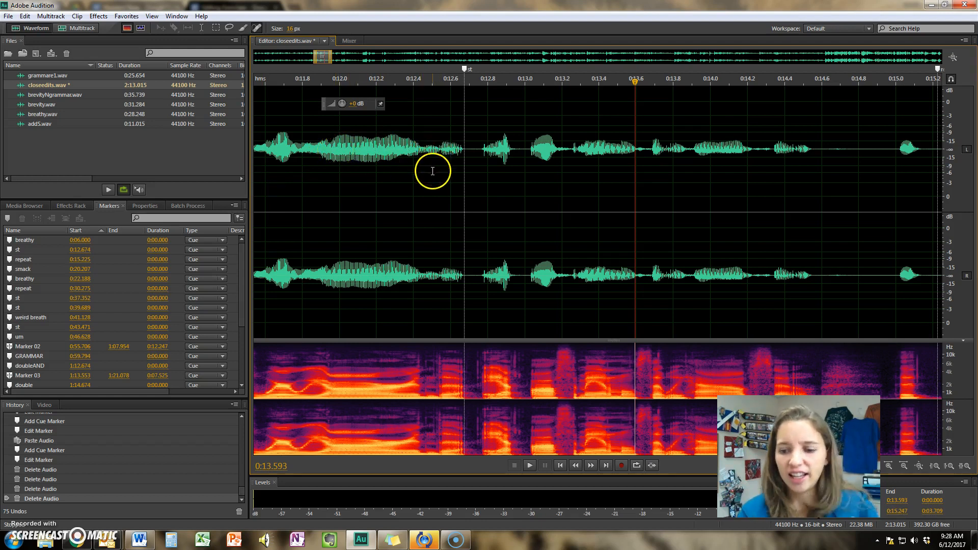
Select the stutter after the "st" marker from 0:12.746 to 0:12.947, play it, and delete it
{"action": "left_click", "coordinate": [478, 149]}
{"action": "left_click_drag", "start_coordinate": [478, 150], "coordinate": [515, 159]}
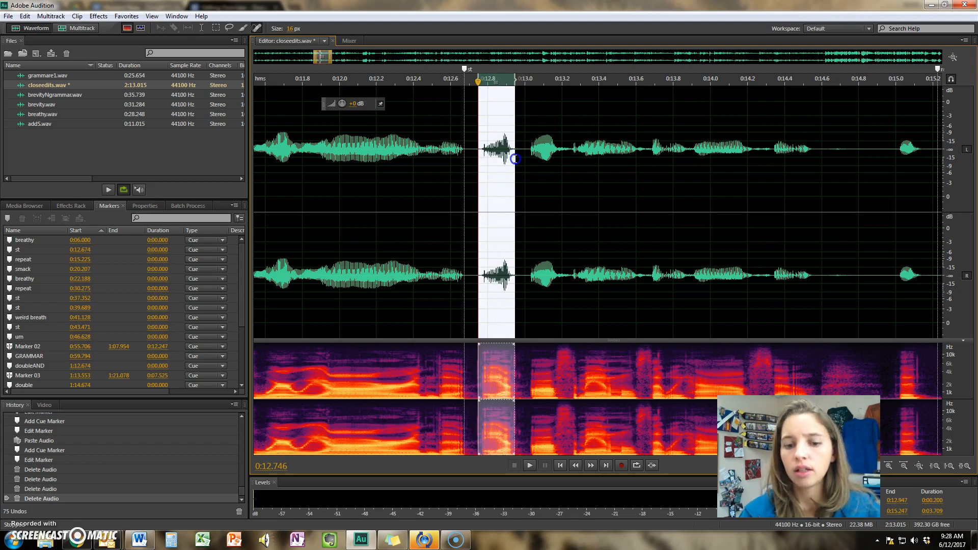
{"action": "left_click", "coordinate": [531, 465]}
{"action": "key", "text": "Delete"}
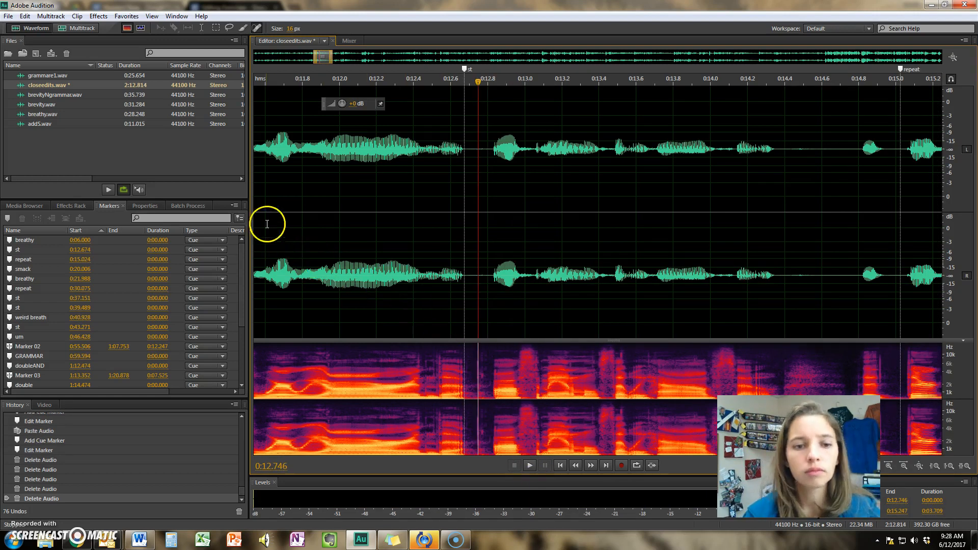
Play from 0:11.673 across the stutter cut towards the "repeat" marker to check the edit
{"action": "left_click", "coordinate": [279, 213]}
{"action": "key", "text": "space"}
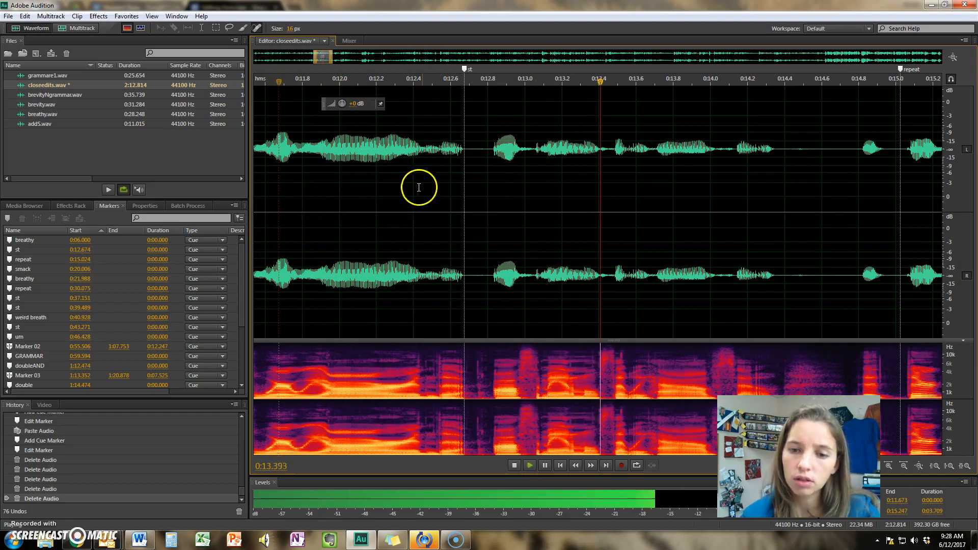
{"action": "scroll", "coordinate": [418, 188], "scroll_direction": "down", "scroll_amount": 3}
{"action": "left_click_drag", "start_coordinate": [318, 57], "coordinate": [337, 63]}
{"action": "key", "text": "space"}
Play the repeated word at the "repeat" marker from 0:14.737, then delete the audio from 0:14.729 to 0:15.024
{"action": "scroll", "coordinate": [337, 122], "scroll_direction": "up", "scroll_amount": 3}
{"action": "left_click", "coordinate": [433, 150]}
{"action": "key", "text": "space"}
{"action": "left_click", "coordinate": [472, 144]}
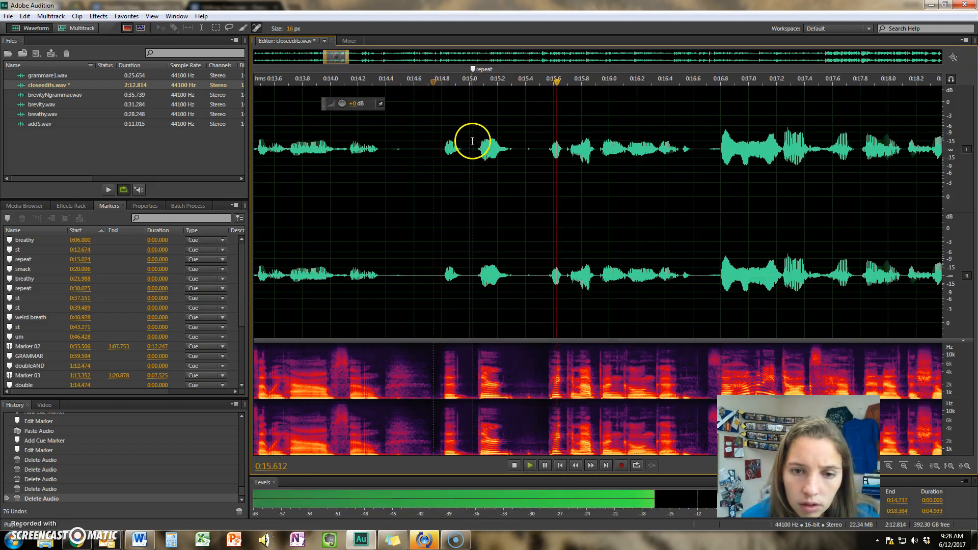
{"action": "left_click_drag", "start_coordinate": [472, 143], "coordinate": [432, 148]}
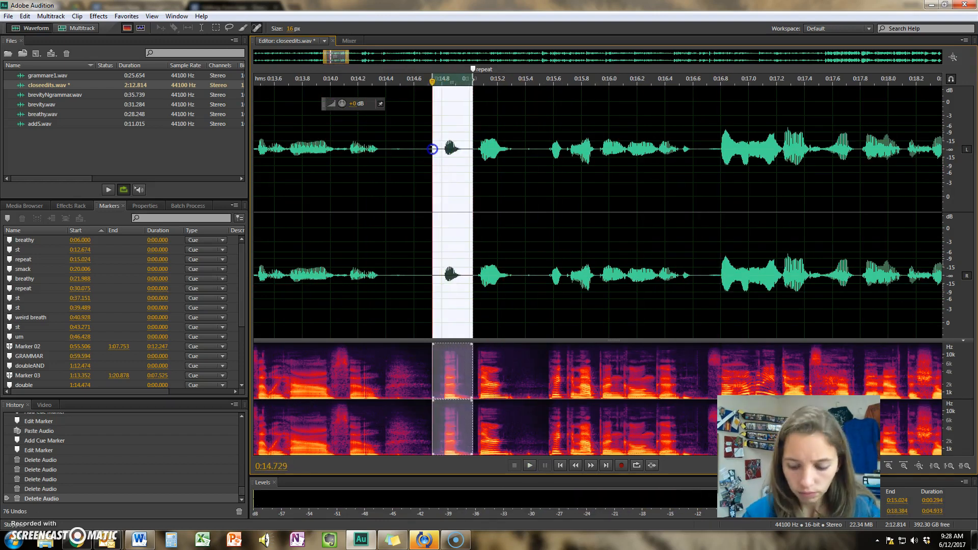
{"action": "key", "text": "Delete"}
Play from 0:13.674 past the "repeat" marker to check the repeated-word cut
{"action": "key", "text": "space"}
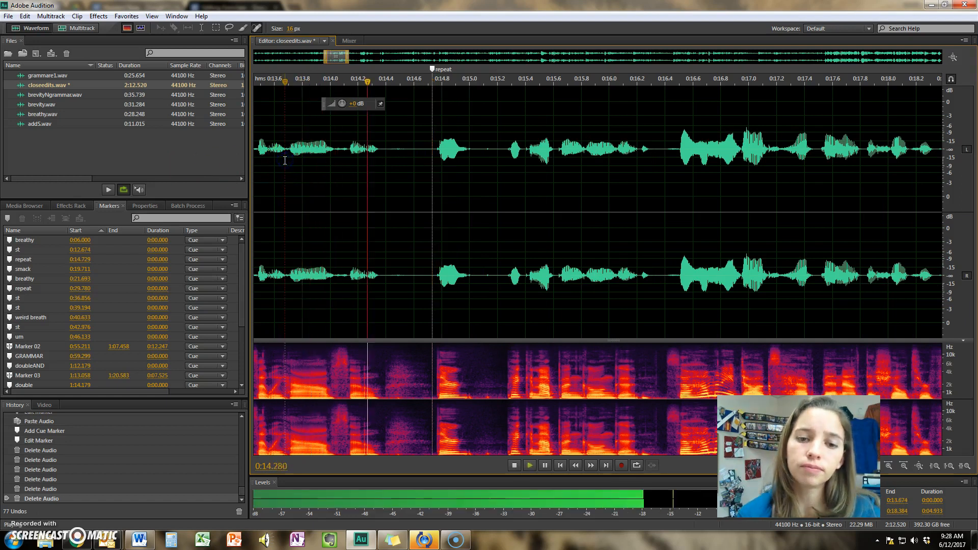
{"action": "scroll", "coordinate": [299, 148], "scroll_direction": "down", "scroll_amount": 3}
{"action": "left_click_drag", "start_coordinate": [358, 61], "coordinate": [370, 61]}
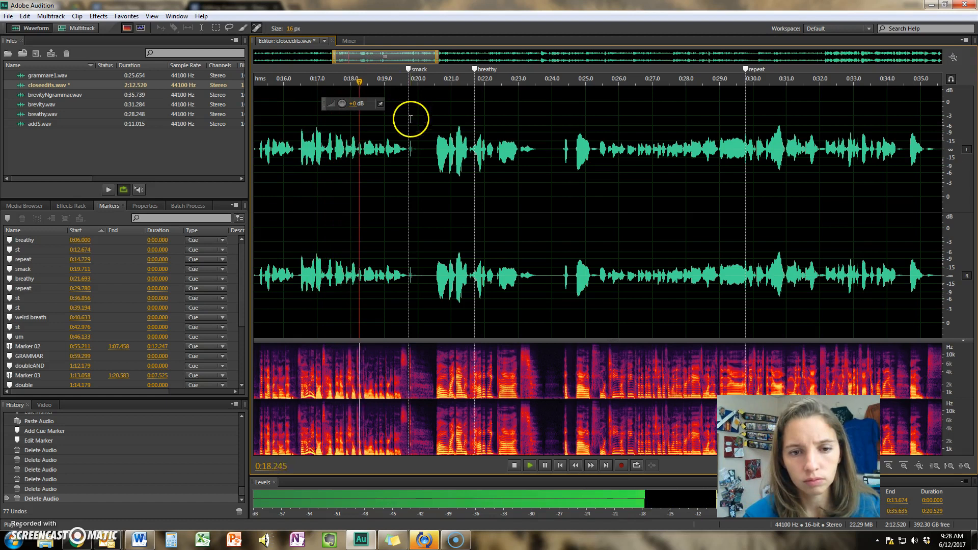
{"action": "key", "text": "space"}
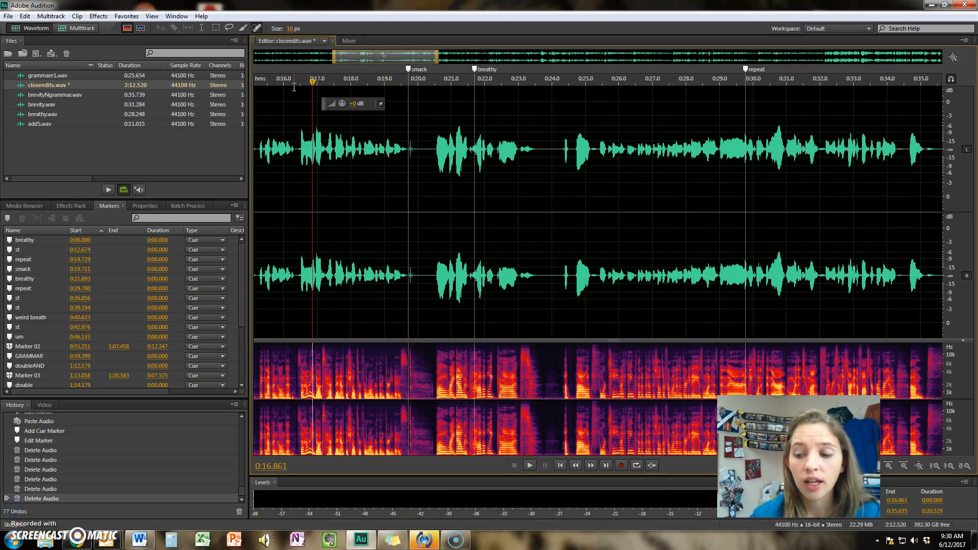
Play from 0:16.306 past the "smack" marker to hear the mouth noise
{"action": "left_click", "coordinate": [294, 87]}
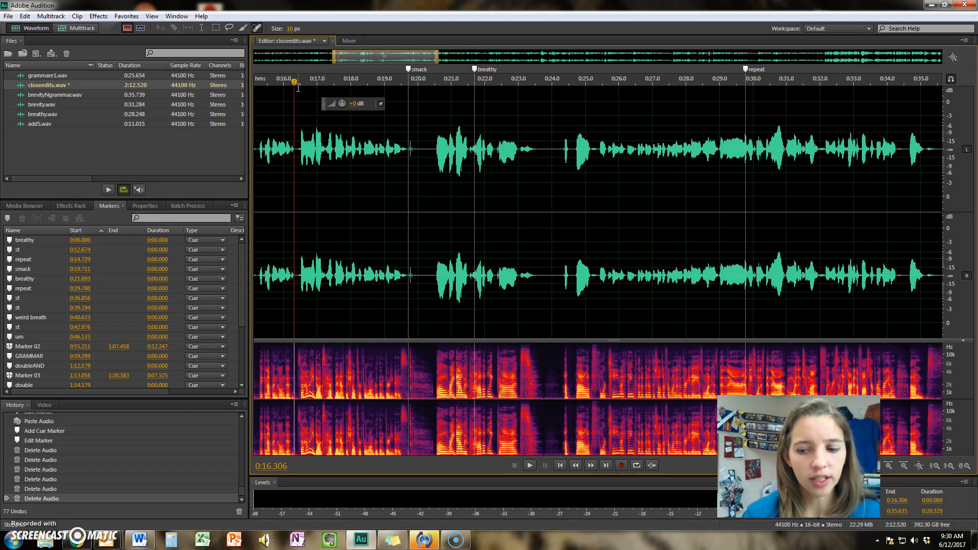
{"action": "key", "text": "space"}
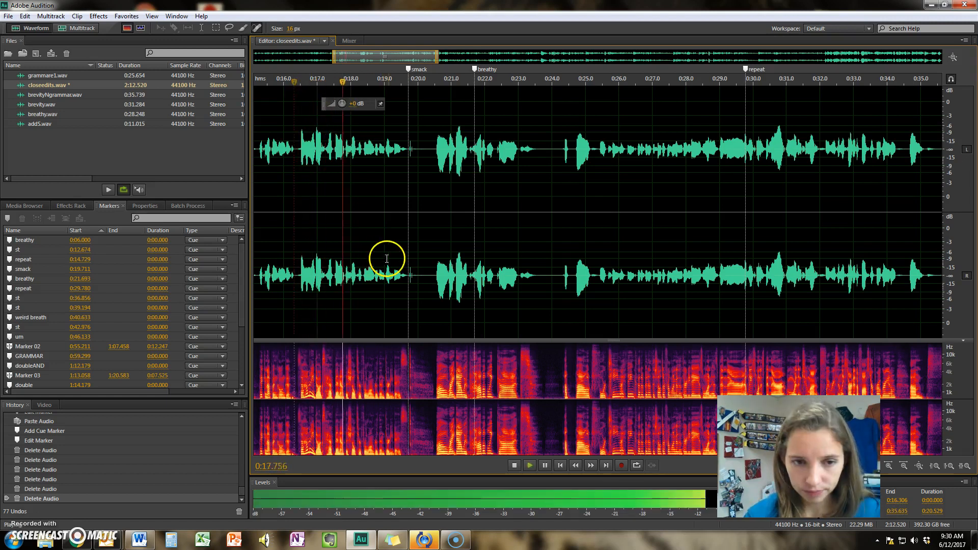
{"action": "scroll", "coordinate": [404, 209], "scroll_direction": "up", "scroll_amount": 3}
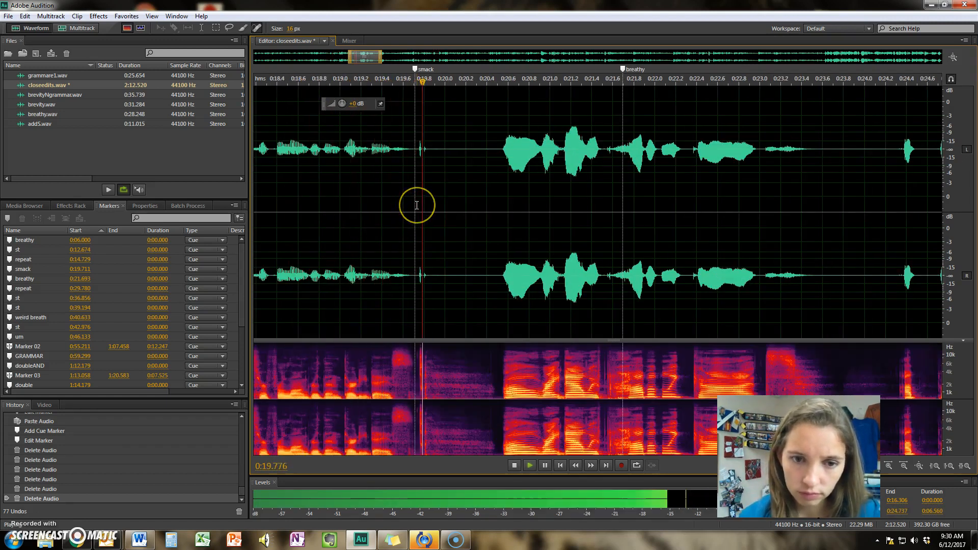
{"action": "key", "text": "space"}
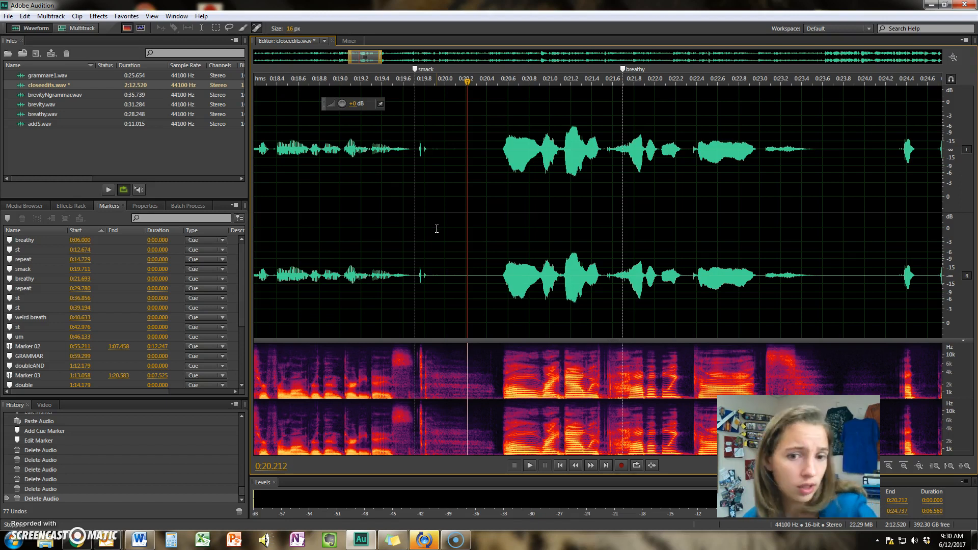
Select the mouth noise at the "smack" marker from 0:19.711 to 0:19.867 and delete it
{"action": "scroll", "coordinate": [437, 229], "scroll_direction": "down", "scroll_amount": 2}
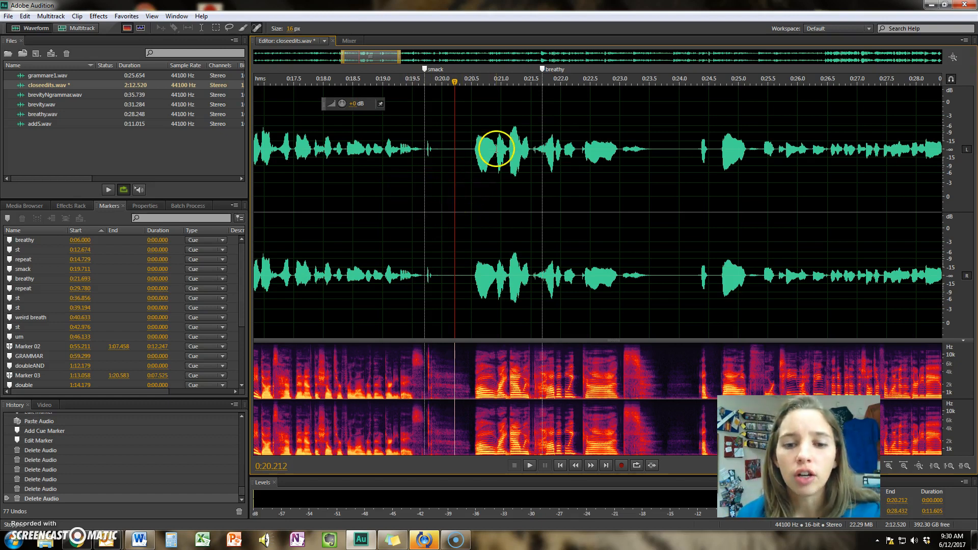
{"action": "scroll", "coordinate": [496, 149], "scroll_direction": "down", "scroll_amount": 3}
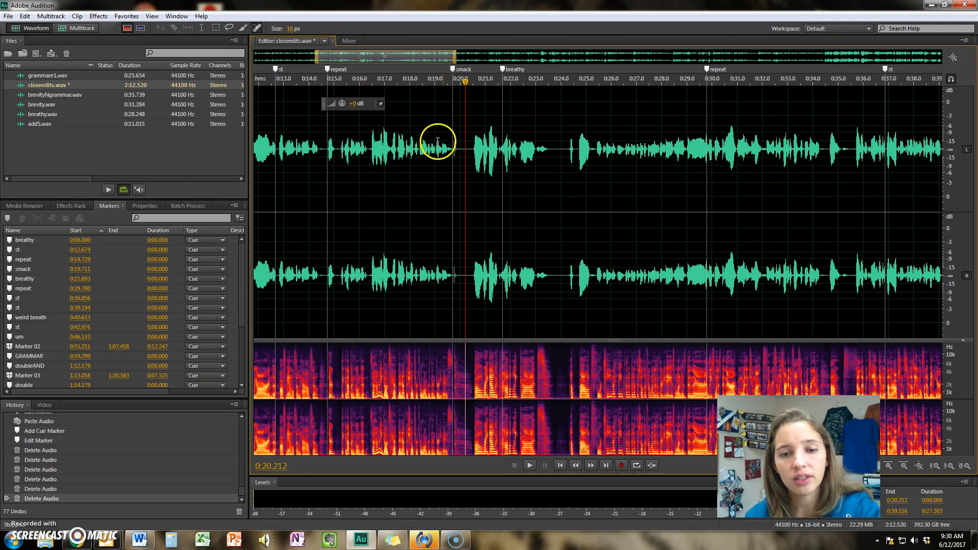
{"action": "scroll", "coordinate": [429, 164], "scroll_direction": "up", "scroll_amount": 2}
{"action": "scroll", "coordinate": [430, 166], "scroll_direction": "up", "scroll_amount": 10}
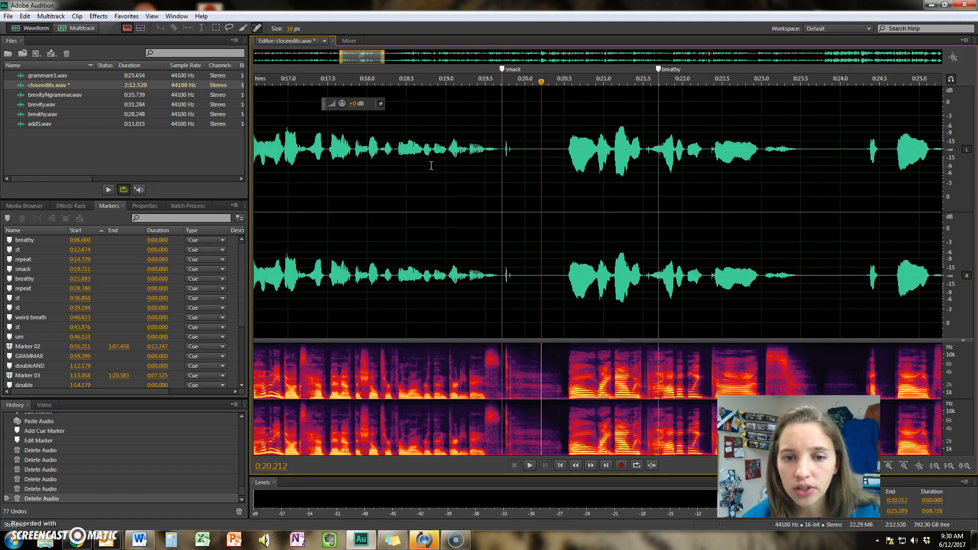
{"action": "left_click", "coordinate": [593, 147]}
{"action": "left_click_drag", "start_coordinate": [592, 147], "coordinate": [619, 149]}
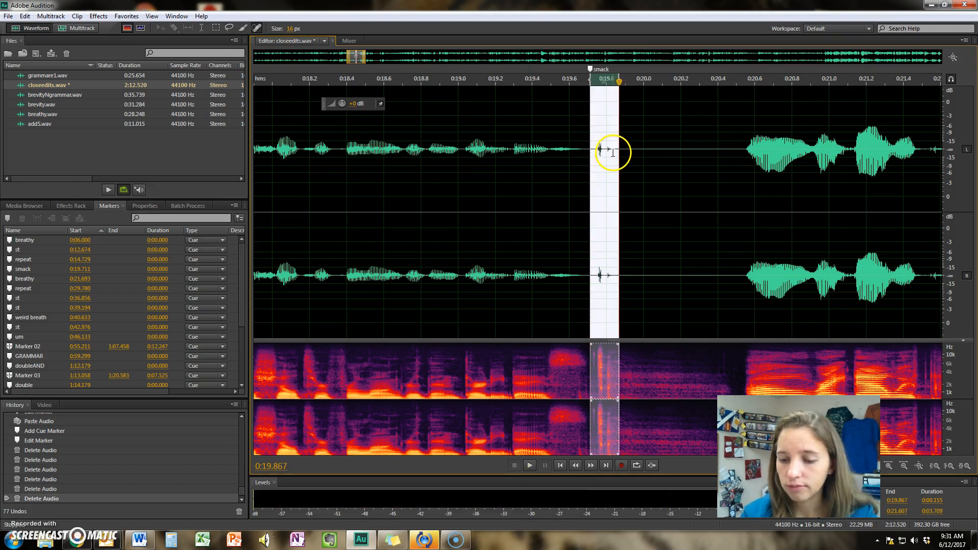
{"action": "key", "text": "Delete"}
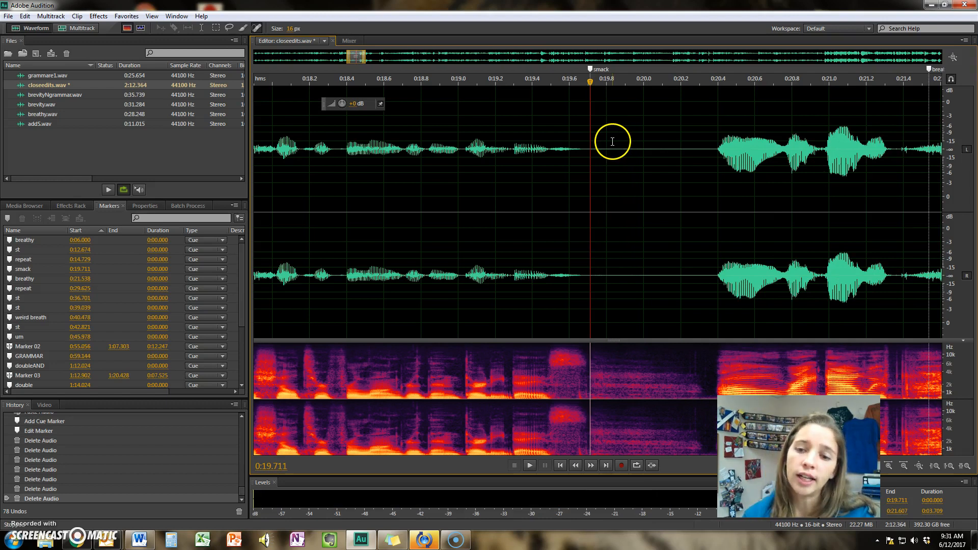
Play from 0:18.296 past the "smack" marker to check the cut by ear
{"action": "scroll", "coordinate": [612, 142], "scroll_direction": "down", "scroll_amount": 3}
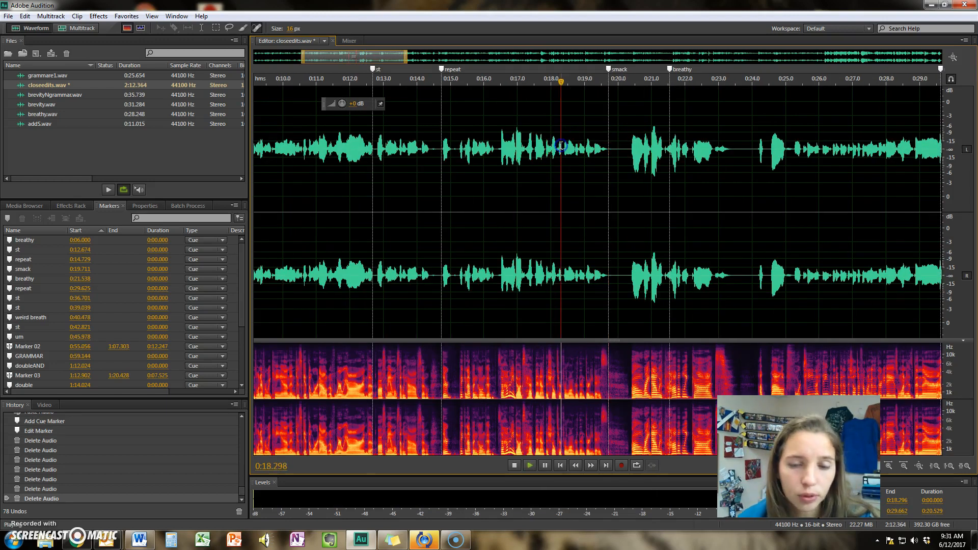
{"action": "key", "text": "space"}
{"action": "left_click_drag", "start_coordinate": [352, 56], "coordinate": [388, 57]}
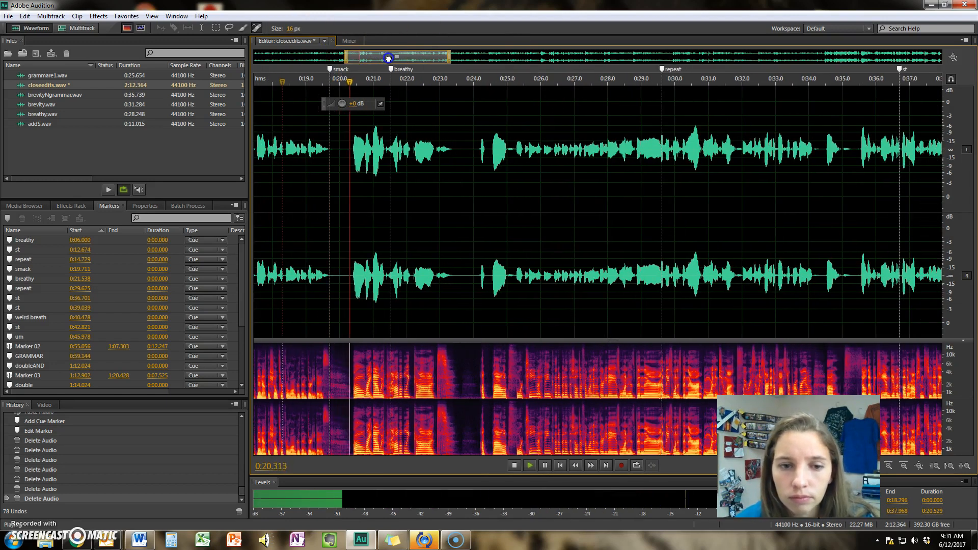
{"action": "key", "text": "space"}
{"action": "scroll", "coordinate": [343, 153], "scroll_direction": "up", "scroll_amount": 3}
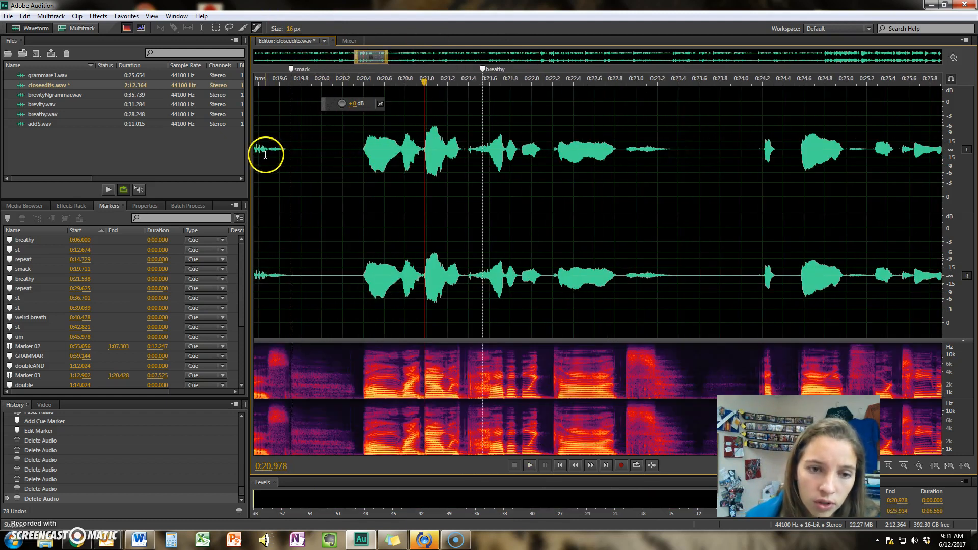
Delete about 0.23 s of silence starting at the "smack" marker, 0:19.711
{"action": "left_click_drag", "start_coordinate": [291, 149], "coordinate": [320, 149]}
{"action": "key", "text": "Delete"}
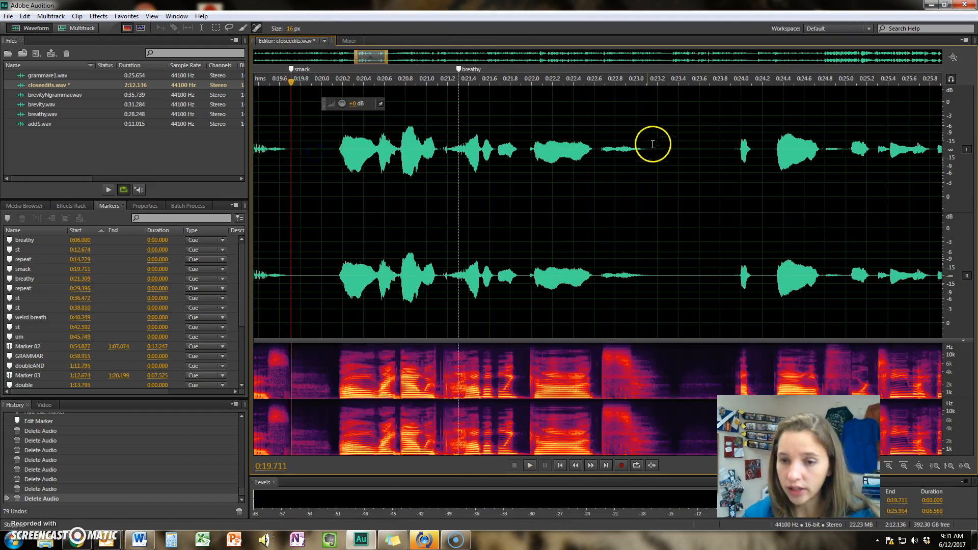
Play from 0:26.789 past the second "repeat" marker at 0:29.396 to hear the repeated phrase
{"action": "scroll", "coordinate": [653, 144], "scroll_direction": "down", "scroll_amount": 5}
{"action": "left_click", "coordinate": [655, 133]}
{"action": "left_click_drag", "start_coordinate": [357, 63], "coordinate": [428, 79]}
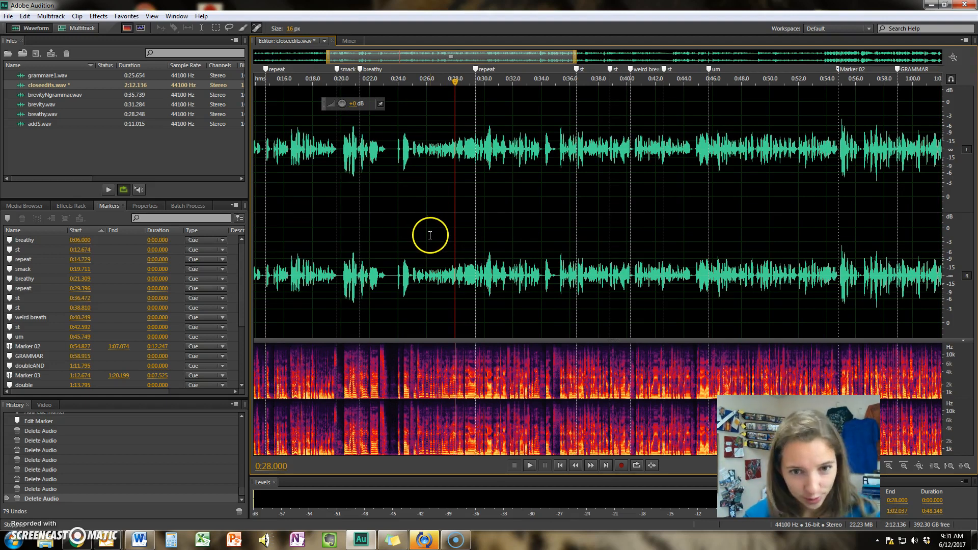
{"action": "left_click", "coordinate": [439, 191]}
{"action": "key", "text": "space"}
{"action": "scroll", "coordinate": [518, 236], "scroll_direction": "up", "scroll_amount": 4}
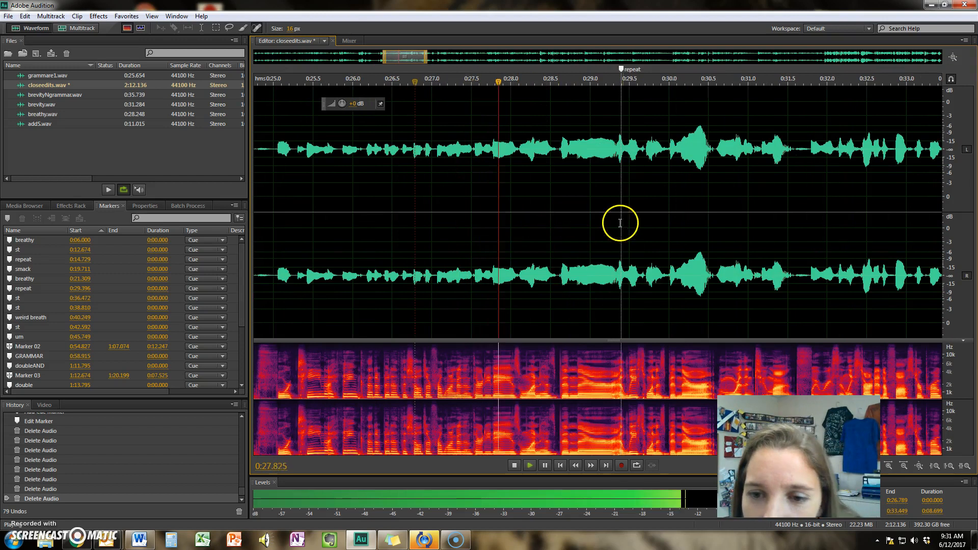
{"action": "scroll", "coordinate": [639, 186], "scroll_direction": "up", "scroll_amount": 2}
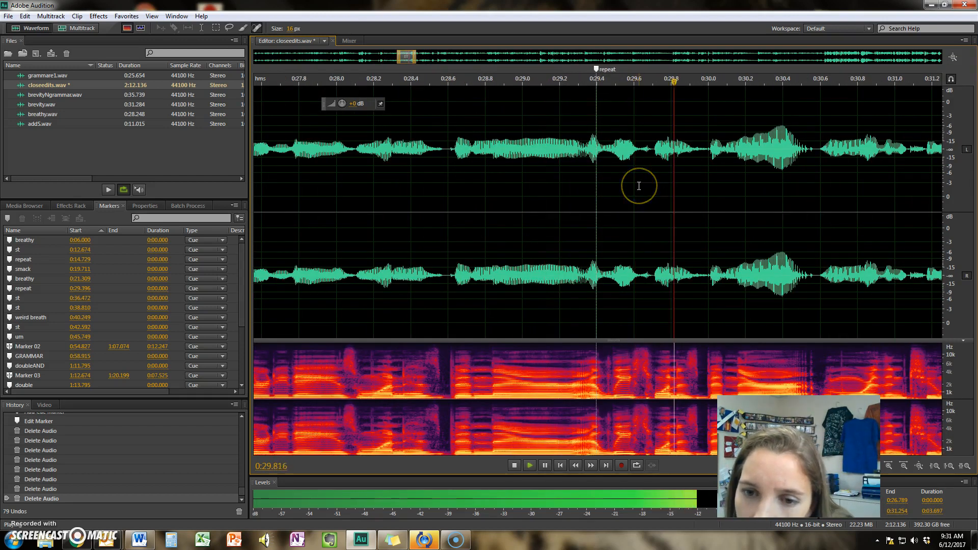
{"action": "key", "text": "space"}
Play short stretches from 0:29.684 and from just before the "repeat" marker to locate the repeated words
{"action": "scroll", "coordinate": [638, 178], "scroll_direction": "down", "scroll_amount": 3}
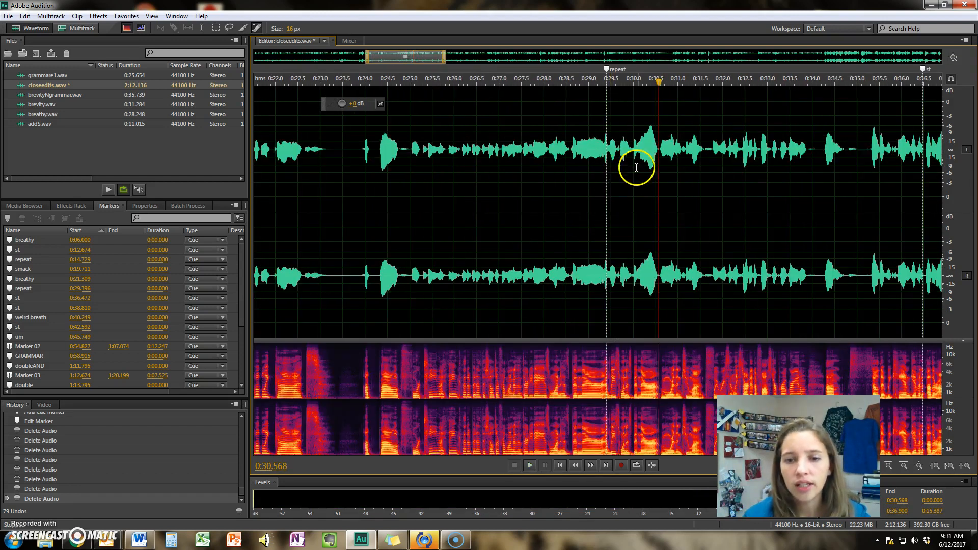
{"action": "left_click_drag", "start_coordinate": [383, 56], "coordinate": [404, 58]}
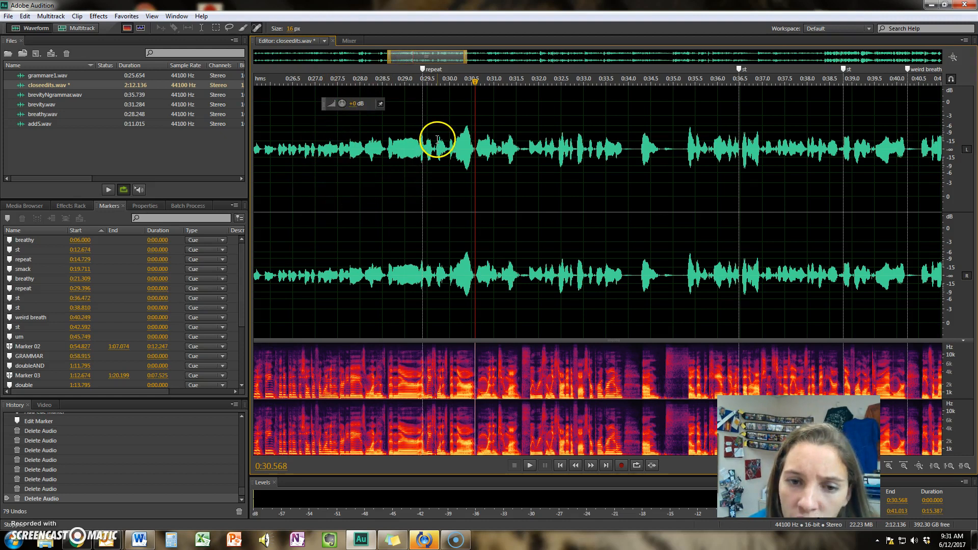
{"action": "scroll", "coordinate": [444, 135], "scroll_direction": "up", "scroll_amount": 2}
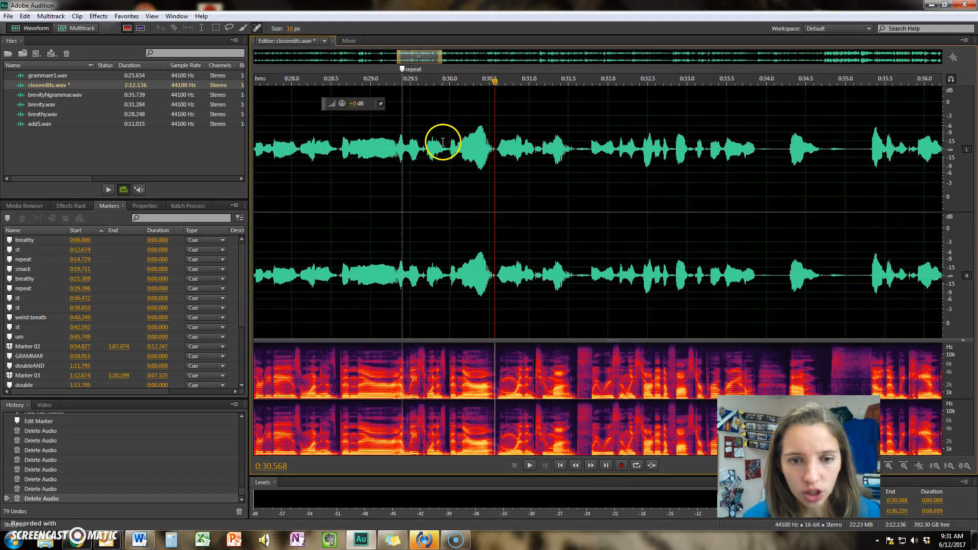
{"action": "left_click", "coordinate": [424, 142]}
{"action": "key", "text": "space"}
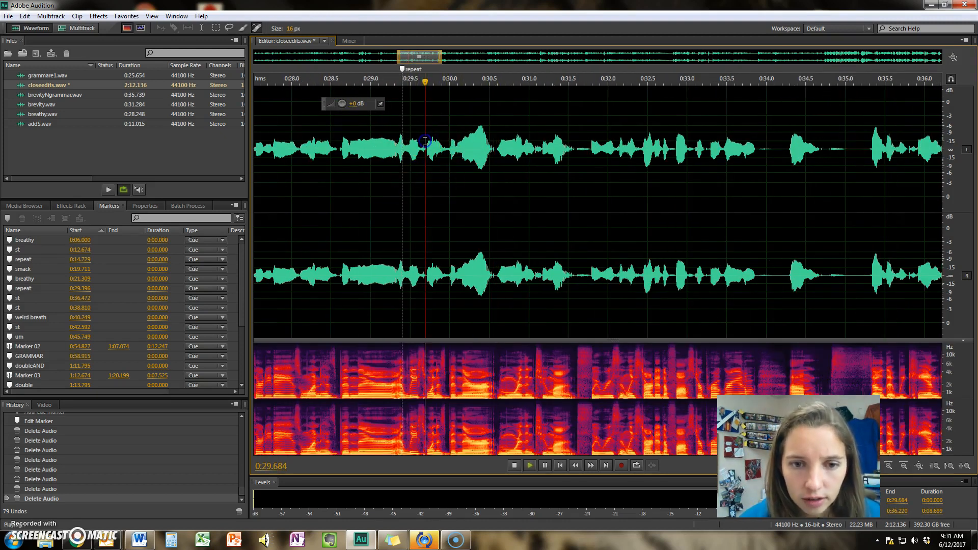
{"action": "key", "text": "space"}
{"action": "left_click", "coordinate": [377, 140]}
{"action": "key", "text": "space"}
{"action": "key", "text": "space"}
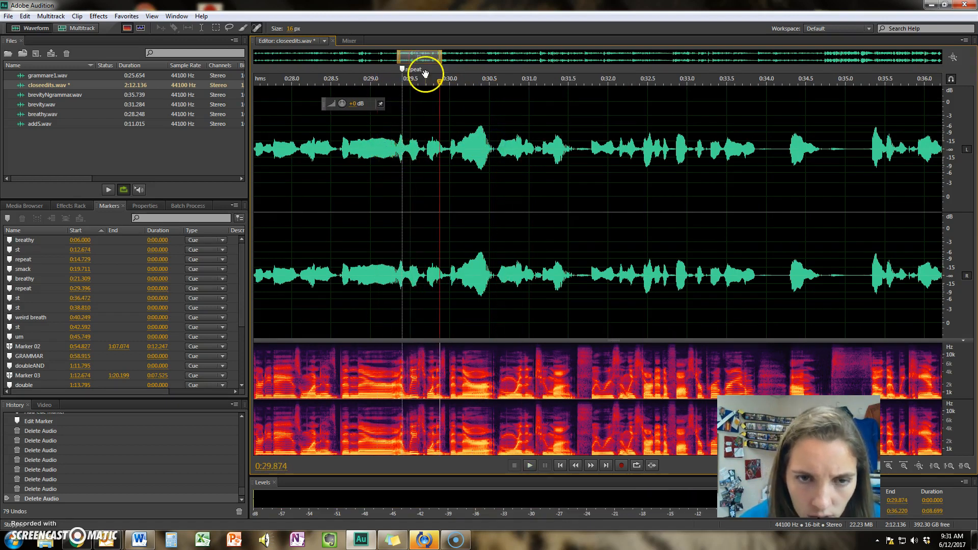
Play from 0:28.720 and again from 0:27.581 across the "repeat" marker to identify both takes of the phrase
{"action": "left_click_drag", "start_coordinate": [421, 54], "coordinate": [414, 59]}
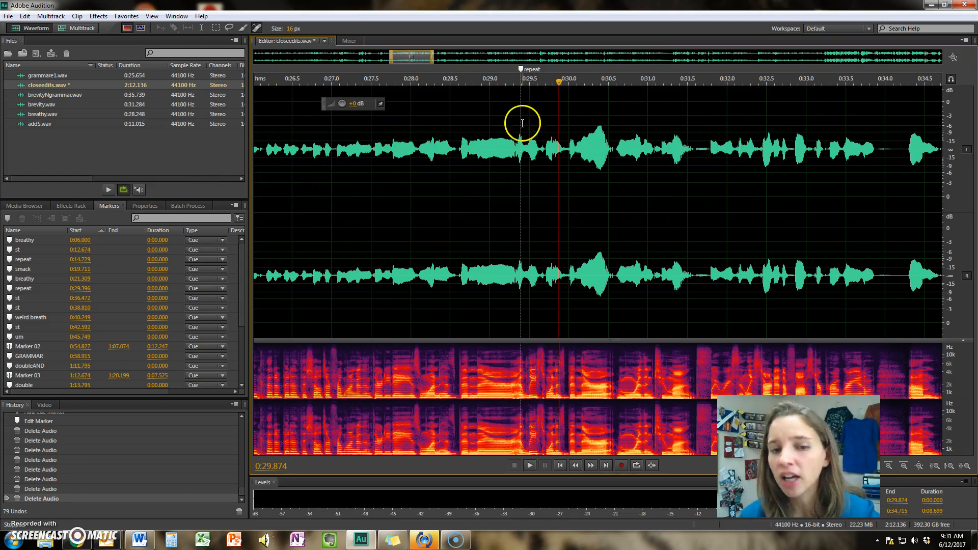
{"action": "left_click", "coordinate": [467, 142]}
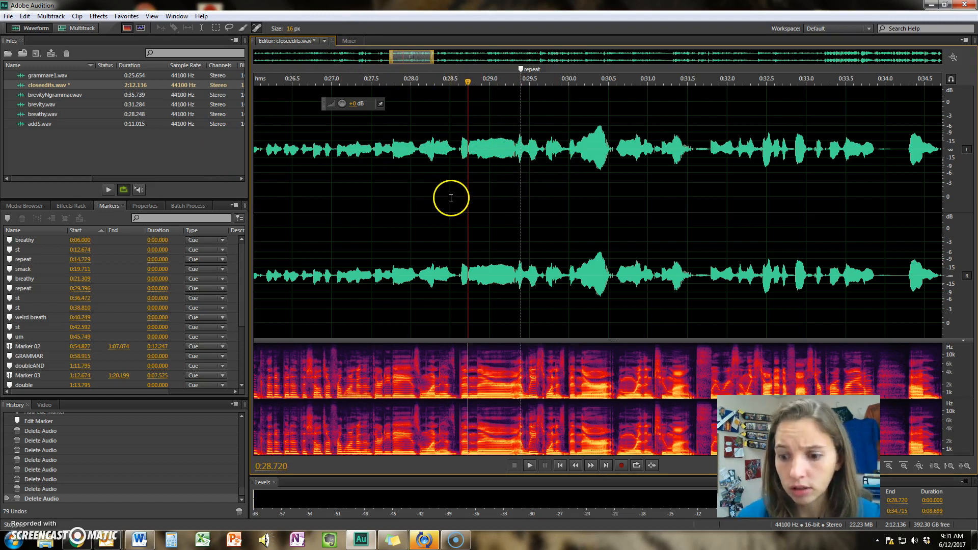
{"action": "key", "text": "space"}
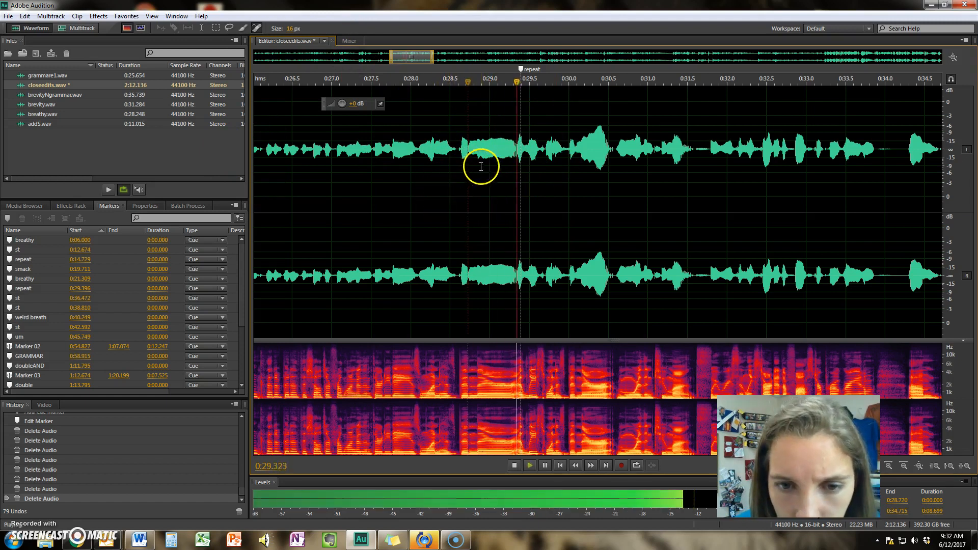
{"action": "left_click", "coordinate": [377, 143]}
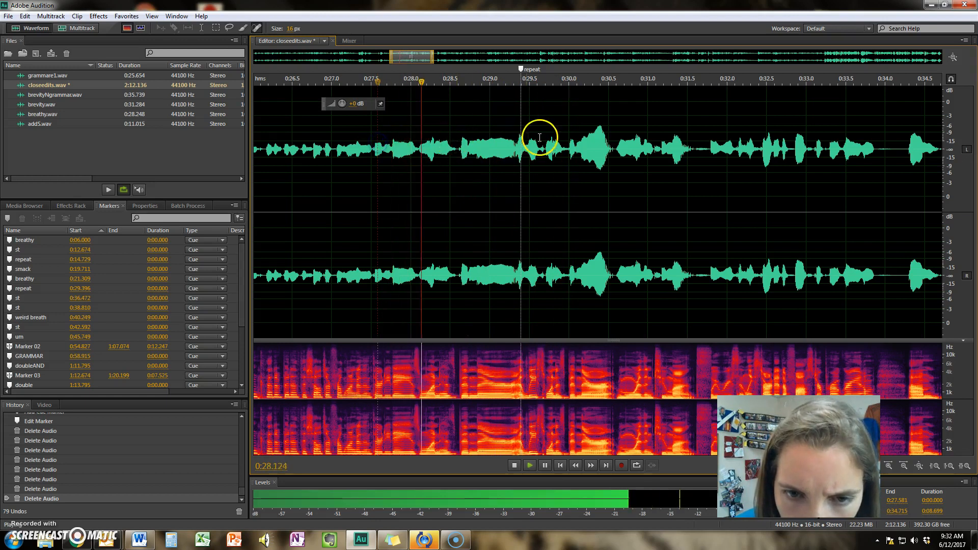
{"action": "key", "text": "space"}
{"action": "scroll", "coordinate": [522, 136], "scroll_direction": "up", "scroll_amount": 3}
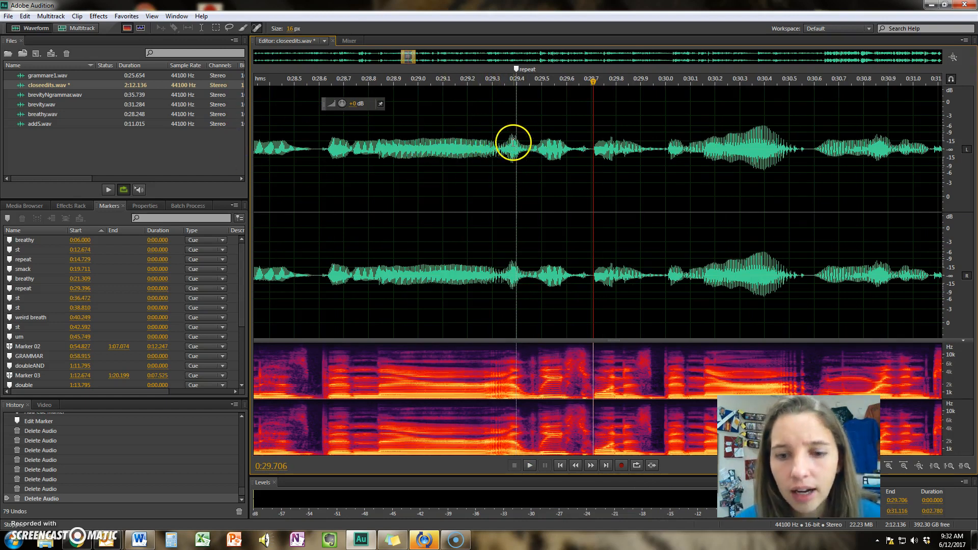
Play from 0:29.323 to find the cut point, then select the repeated phrase from 0:28.105 to 0:29.340 and delete it
{"action": "left_click", "coordinate": [500, 141]}
{"action": "key", "text": "space"}
{"action": "key", "text": "space"}
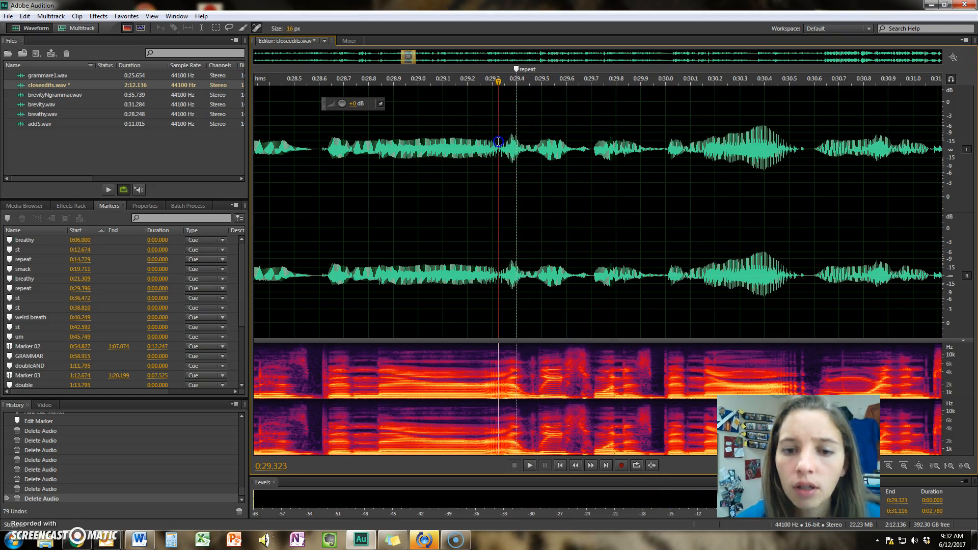
{"action": "scroll", "coordinate": [506, 146], "scroll_direction": "down", "scroll_amount": 2}
{"action": "left_click_drag", "start_coordinate": [502, 153], "coordinate": [340, 173]}
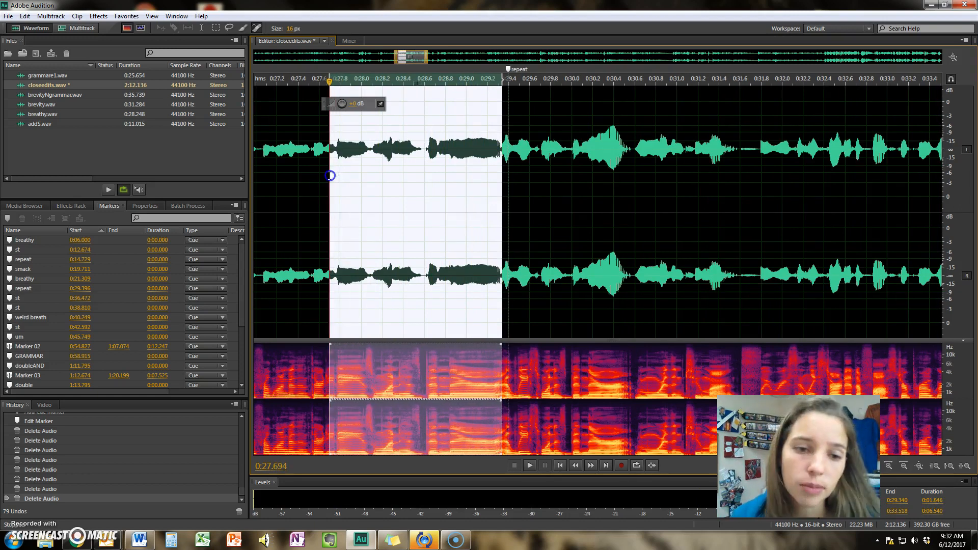
{"action": "key", "text": "space"}
{"action": "left_click_drag", "start_coordinate": [333, 174], "coordinate": [373, 179]}
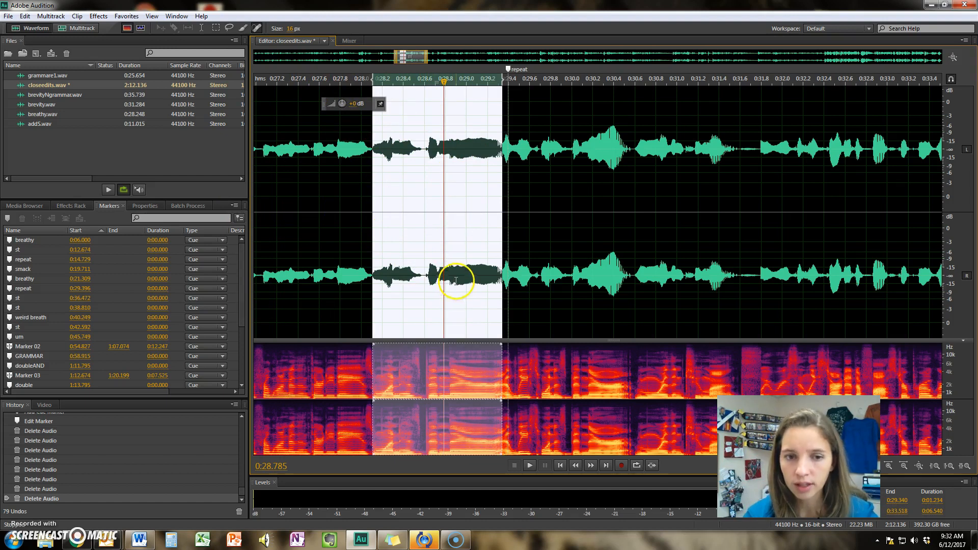
{"action": "key", "text": "Delete"}
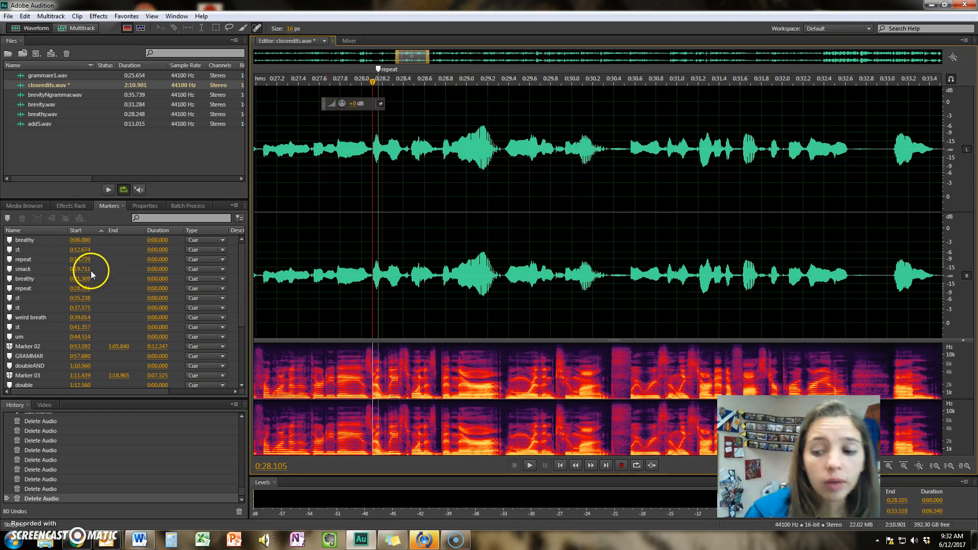
Play across the "st" marker at 0:37.575, replaying from 0:36.424 and from 0:37.451, to locate the stutter
{"action": "left_click_drag", "start_coordinate": [403, 54], "coordinate": [452, 73]}
{"action": "left_click", "coordinate": [313, 148]}
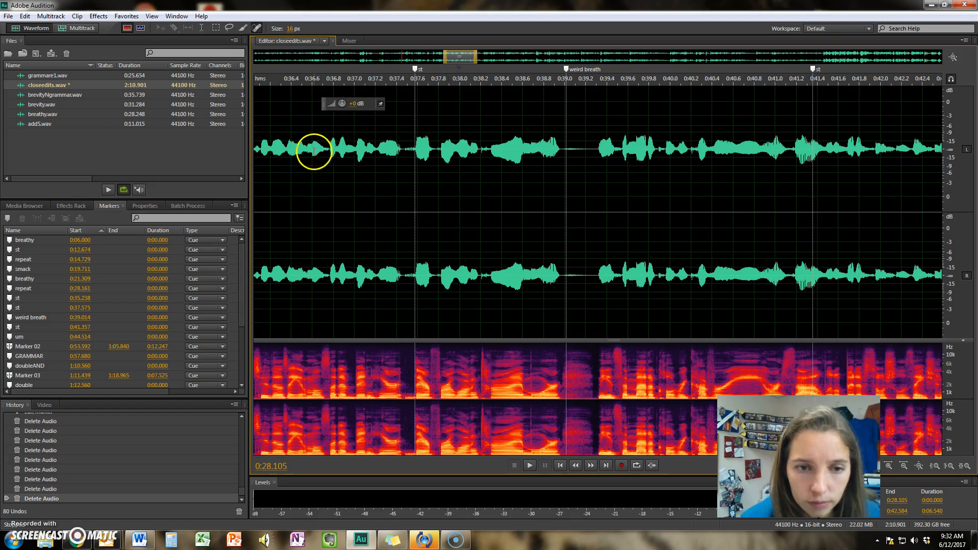
{"action": "key", "text": "space"}
{"action": "key", "text": "space"}
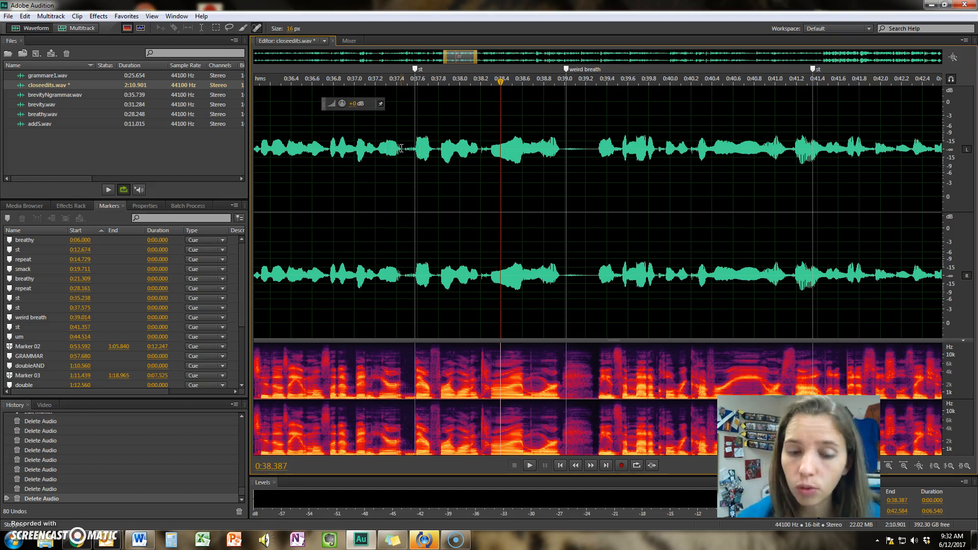
{"action": "scroll", "coordinate": [402, 148], "scroll_direction": "down", "scroll_amount": 2}
{"action": "left_click", "coordinate": [340, 148]}
{"action": "key", "text": "space"}
{"action": "scroll", "coordinate": [375, 148], "scroll_direction": "up", "scroll_amount": 3}
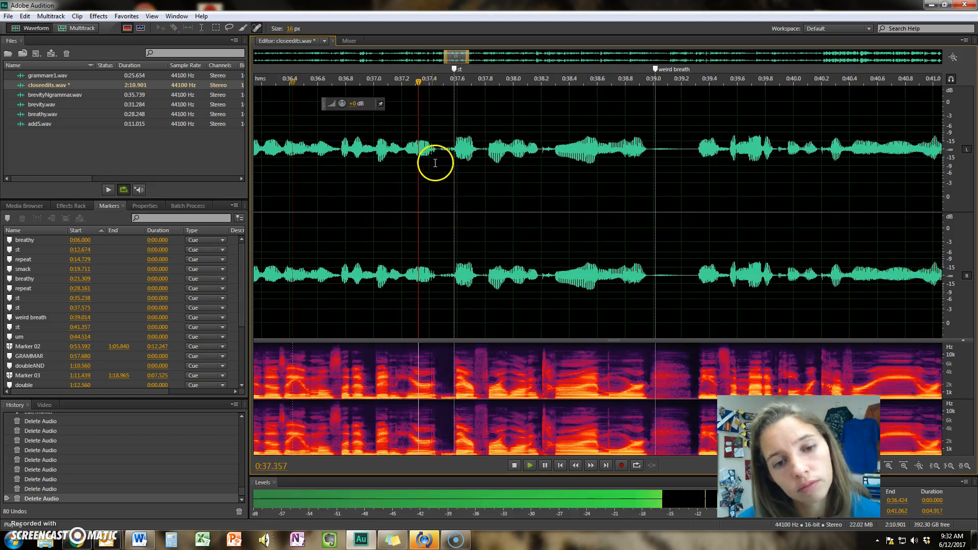
{"action": "key", "text": "space"}
{"action": "left_click", "coordinate": [437, 148]}
{"action": "key", "text": "space"}
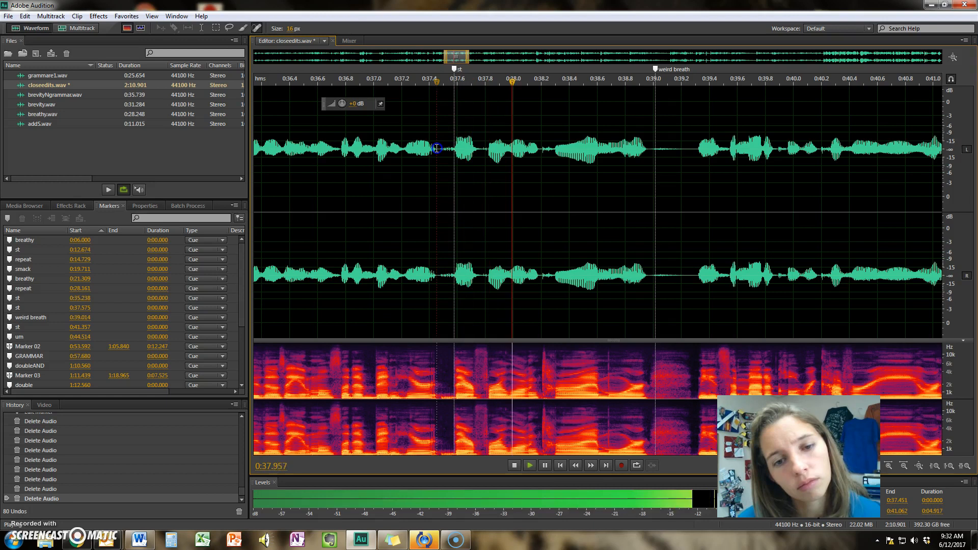
{"action": "key", "text": "space"}
Select the stutter before the "st" marker from 0:37.220 to 0:37.472, audition it and delete it
{"action": "scroll", "coordinate": [433, 149], "scroll_direction": "down", "scroll_amount": 2}
{"action": "left_click_drag", "start_coordinate": [439, 149], "coordinate": [423, 155]}
{"action": "scroll", "coordinate": [418, 153], "scroll_direction": "up", "scroll_amount": 3}
{"action": "key", "text": "space"}
{"action": "key", "text": "space"}
{"action": "scroll", "coordinate": [426, 155], "scroll_direction": "up", "scroll_amount": 1}
{"action": "key", "text": "space"}
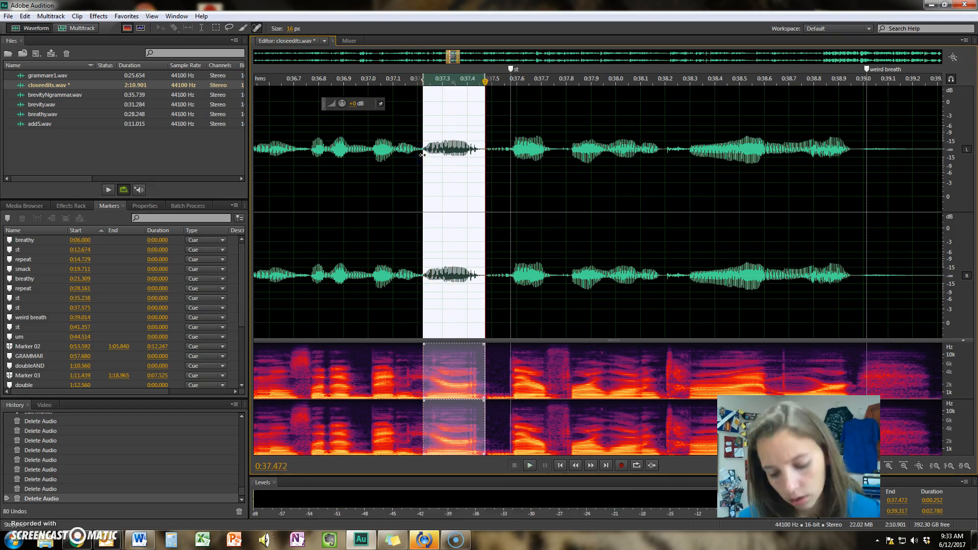
{"action": "key", "text": "Delete"}
Play from 0:35.608 past the "st" marker at 0:37.323 to check the stutter cut
{"action": "scroll", "coordinate": [422, 154], "scroll_direction": "down", "scroll_amount": 3}
{"action": "left_click", "coordinate": [323, 148]}
{"action": "key", "text": "space"}
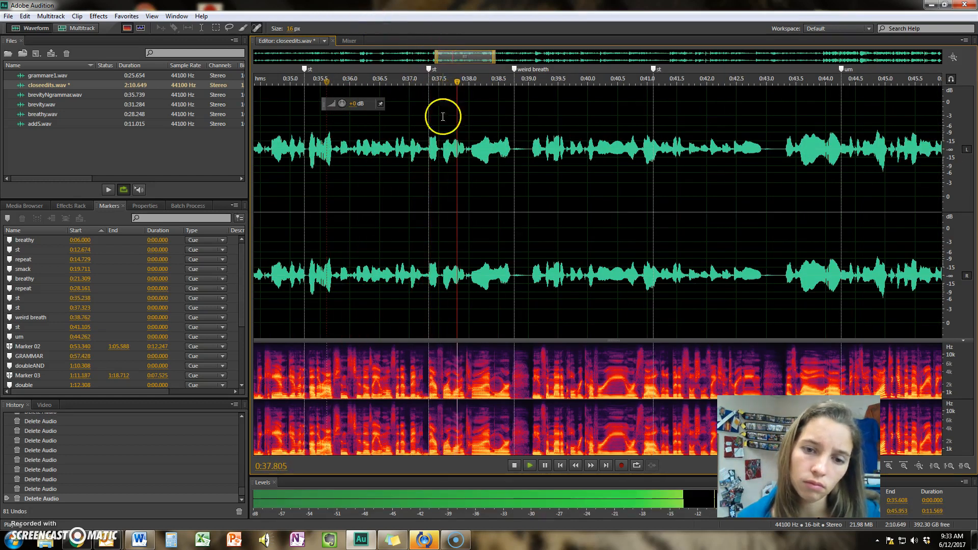
{"action": "key", "text": "space"}
Delete the leftover sliver before the "st" marker from 0:37.214 to 0:37.273 and play across the cut
{"action": "scroll", "coordinate": [438, 139], "scroll_direction": "up", "scroll_amount": 2}
{"action": "key", "text": "shift+d"}
{"action": "scroll", "coordinate": [393, 147], "scroll_direction": "up", "scroll_amount": 2}
{"action": "left_click", "coordinate": [388, 148]}
{"action": "key", "text": "space"}
{"action": "key", "text": "space"}
{"action": "left_click_drag", "start_coordinate": [401, 147], "coordinate": [381, 149]}
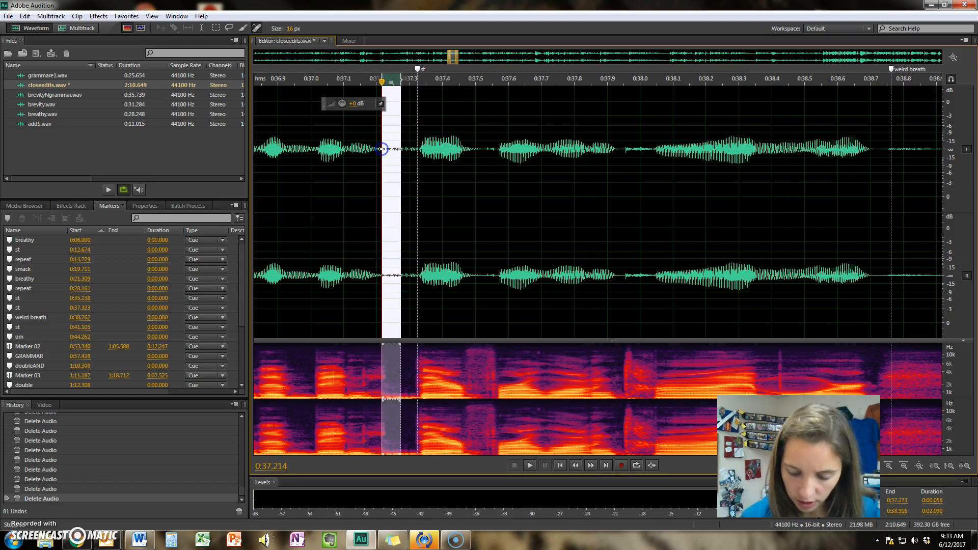
{"action": "key", "text": "Delete"}
{"action": "key", "text": "space"}
{"action": "key", "text": "space"}
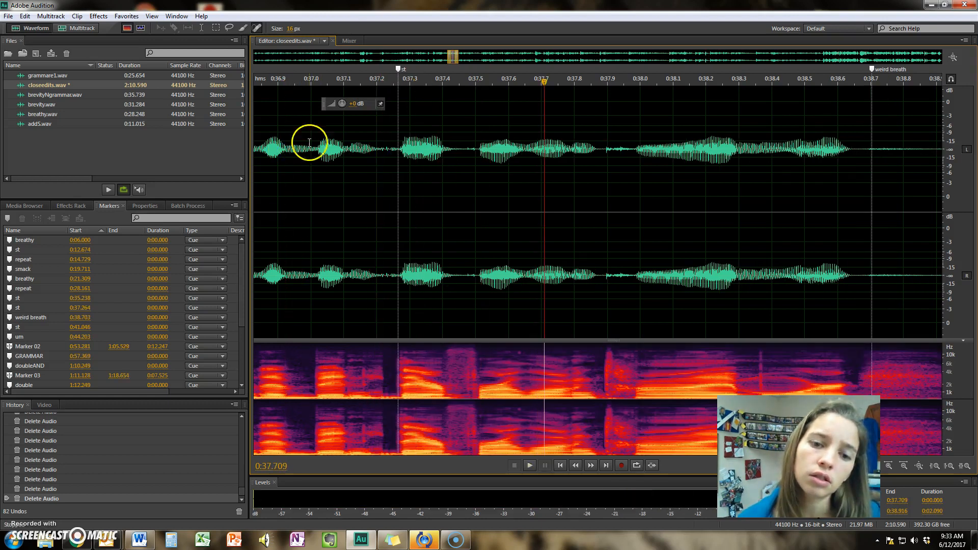
Delete another sliver from 0:37.180 to 0:37.216 and play from 0:36.850 to check the join
{"action": "mouse_move", "coordinate": [382, 148]}
{"action": "left_mouse_down"}
{"action": "mouse_move", "coordinate": [361, 149]}
{"action": "mouse_move", "coordinate": [371, 151]}
{"action": "left_mouse_up"}
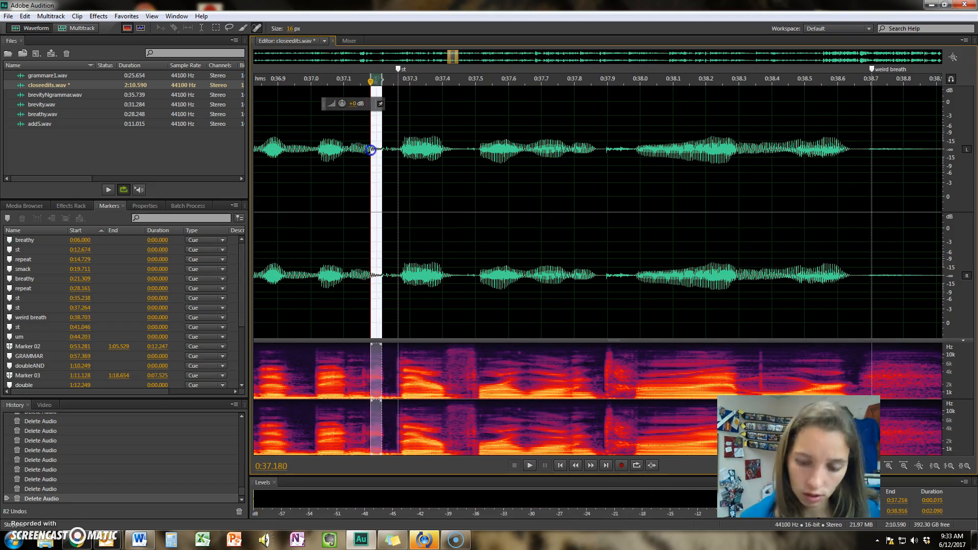
{"action": "key", "text": "Delete"}
{"action": "left_click", "coordinate": [262, 148]}
{"action": "key", "text": "space"}
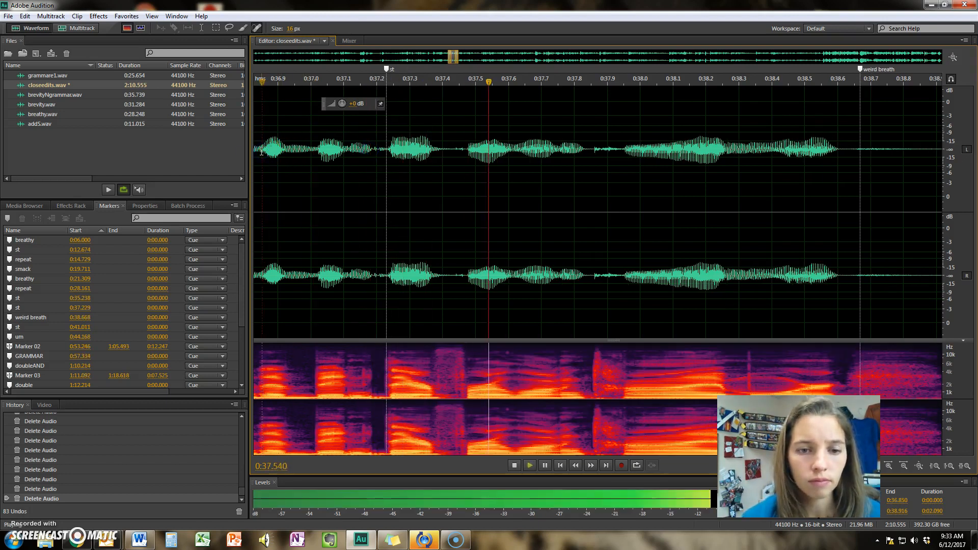
{"action": "key", "text": "space"}
Play from 0:37.648 past the "weird breath" marker and the "st" marker at 0:41.011 to hear the stutter
{"action": "scroll", "coordinate": [273, 147], "scroll_direction": "down", "scroll_amount": 3}
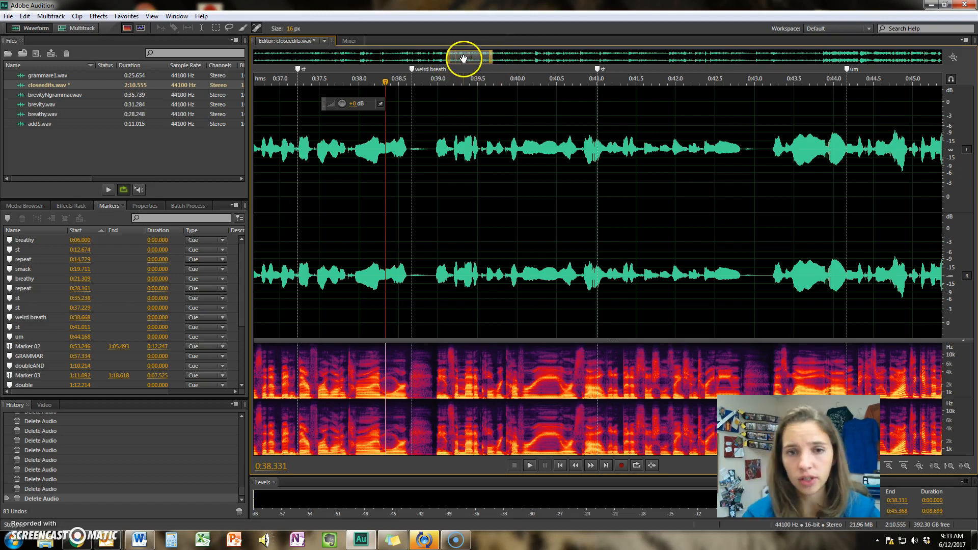
{"action": "left_click_drag", "start_coordinate": [462, 59], "coordinate": [462, 64]}
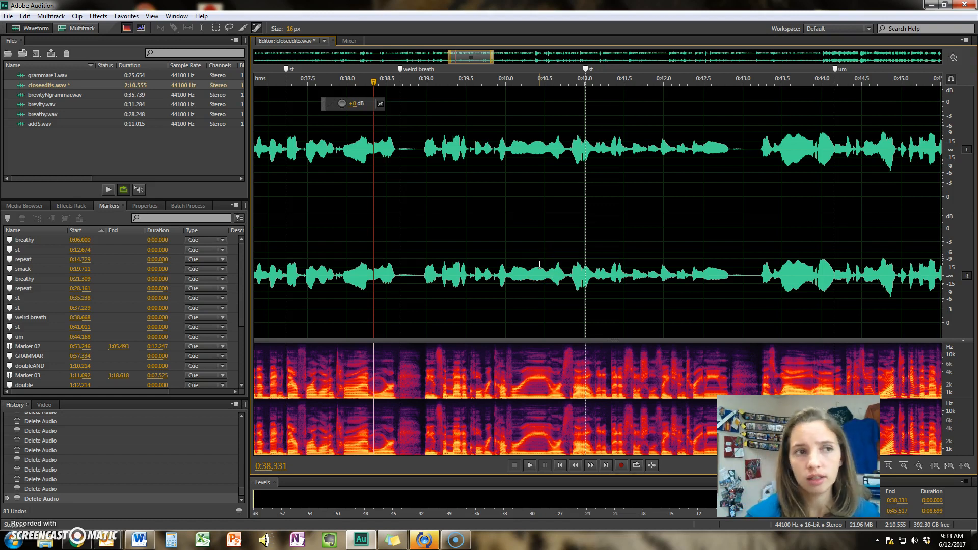
{"action": "left_click", "coordinate": [319, 210]}
{"action": "key", "text": "space"}
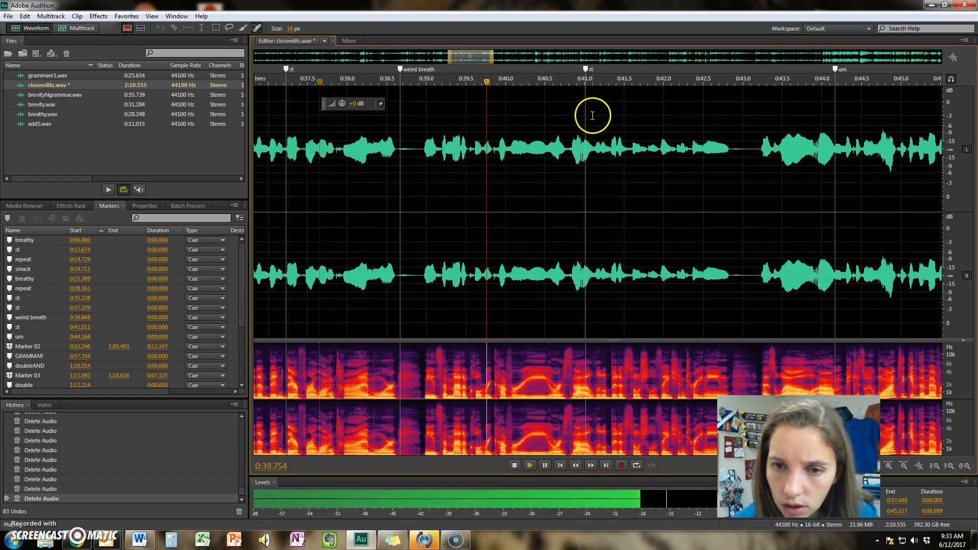
{"action": "scroll", "coordinate": [641, 131], "scroll_direction": "up", "scroll_amount": 1}
{"action": "scroll", "coordinate": [641, 131], "scroll_direction": "up", "scroll_amount": 1}
{"action": "key", "text": "space"}
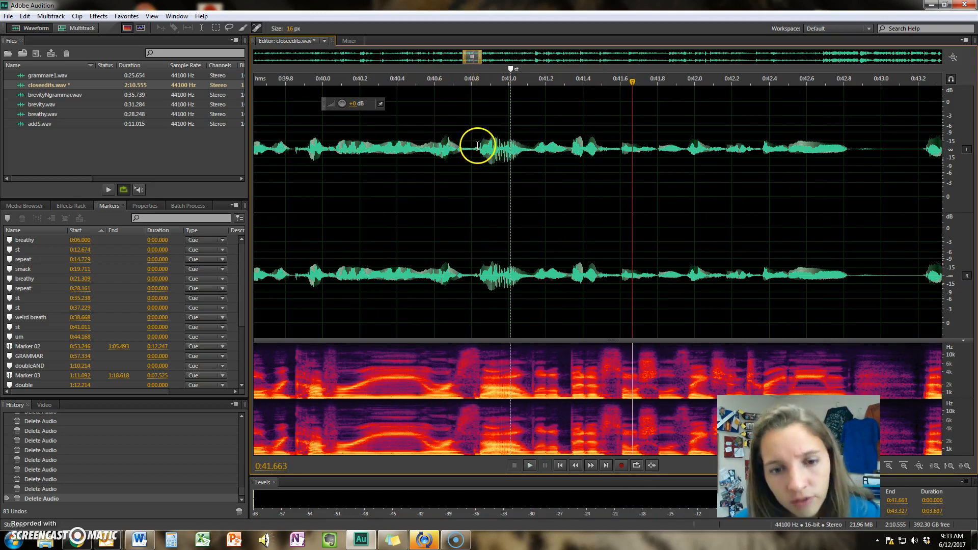
Play from 0:40.965 to find the cut point, then select the stutter from 0:40.753 to 0:40.965 and delete it
{"action": "left_click", "coordinate": [503, 149]}
{"action": "key", "text": "space"}
{"action": "key", "text": "space"}
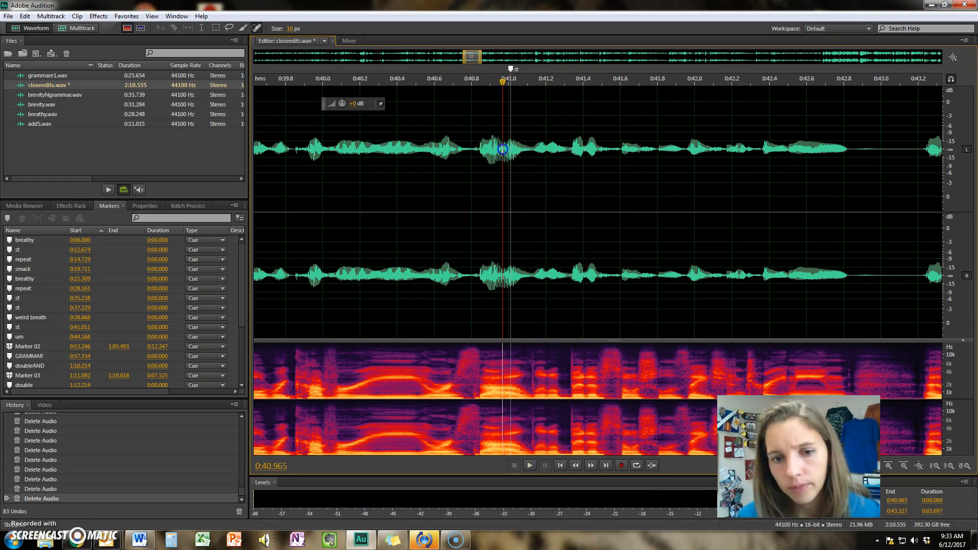
{"action": "left_click_drag", "start_coordinate": [503, 149], "coordinate": [462, 157]}
{"action": "scroll", "coordinate": [464, 155], "scroll_direction": "up", "scroll_amount": 1}
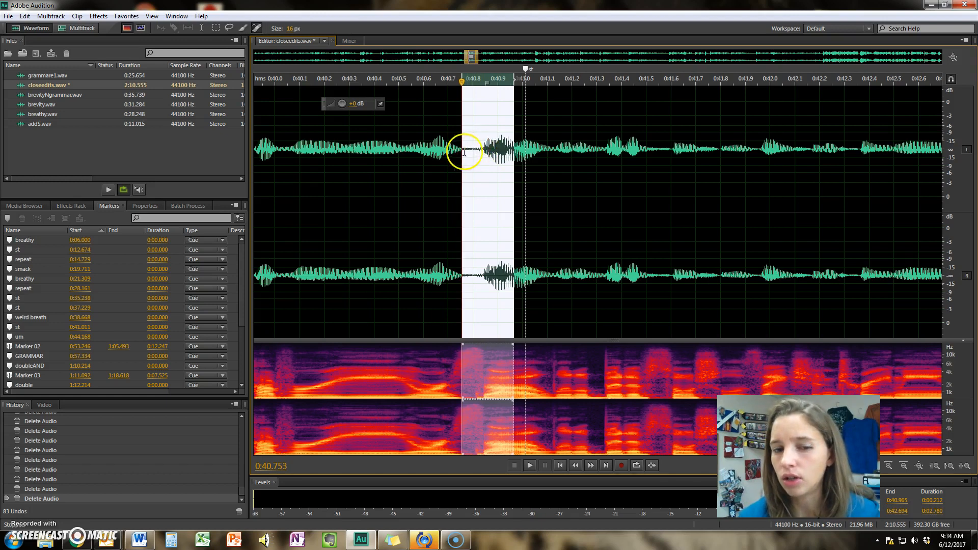
{"action": "scroll", "coordinate": [492, 151], "scroll_direction": "down", "scroll_amount": 2}
{"action": "key", "text": "space"}
{"action": "key", "text": "Delete"}
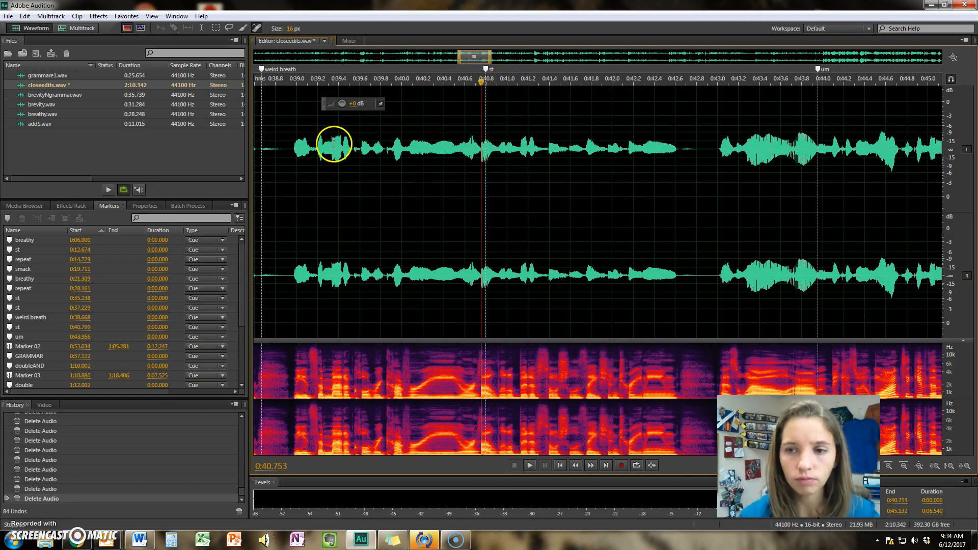
Play from 0:39.356 across the cut at the "st" marker, then delete the leftover sliver of about 0.027 s starting at 0:40.728
{"action": "left_click", "coordinate": [335, 144]}
{"action": "key", "text": "space"}
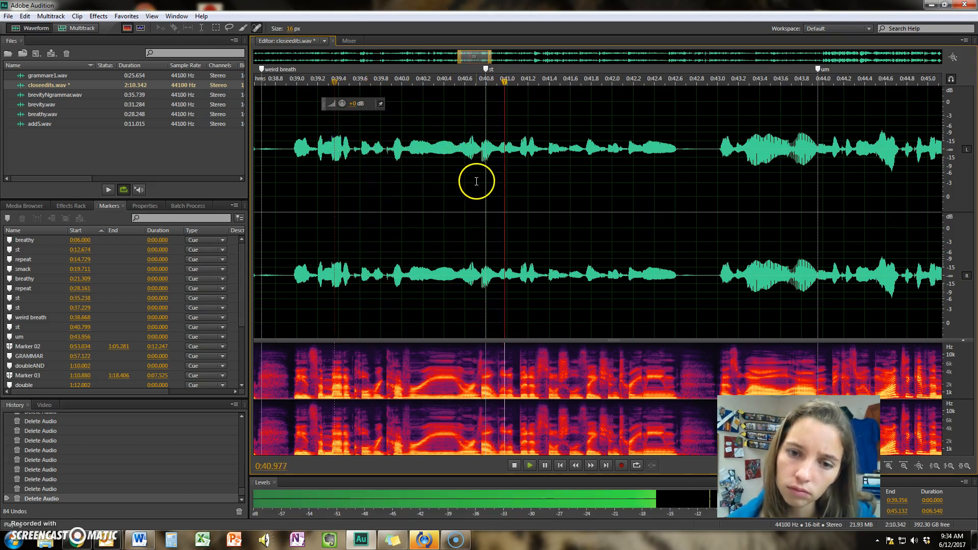
{"action": "key", "text": "space"}
{"action": "scroll", "coordinate": [475, 168], "scroll_direction": "up", "scroll_amount": 1}
{"action": "scroll", "coordinate": [492, 153], "scroll_direction": "up", "scroll_amount": 5}
{"action": "left_click_drag", "start_coordinate": [503, 151], "coordinate": [482, 151]}
{"action": "key", "text": "Delete"}
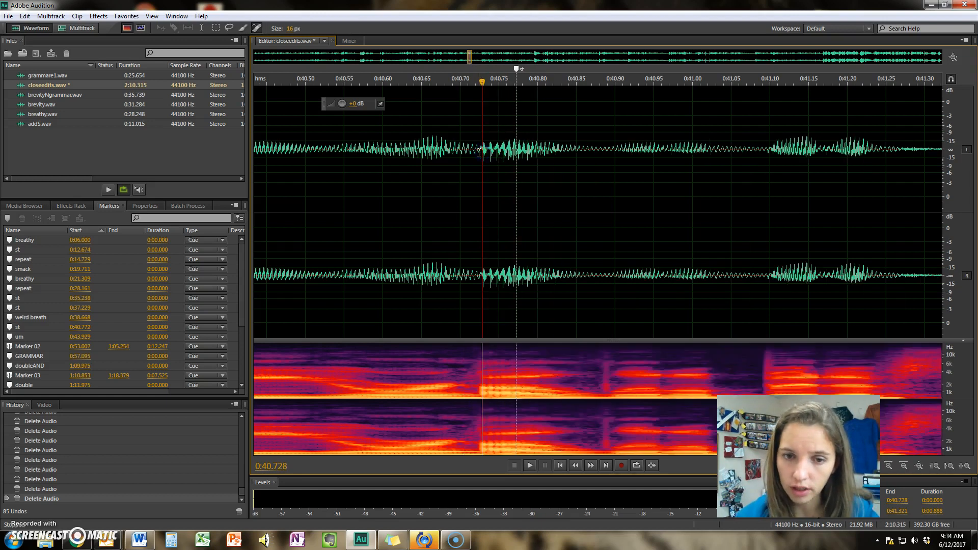
Play from 0:40.059 across the "st" marker to check the join and listen on toward the "um" marker
{"action": "scroll", "coordinate": [458, 153], "scroll_direction": "down", "scroll_amount": 5}
{"action": "left_click", "coordinate": [426, 162]}
{"action": "key", "text": "space"}
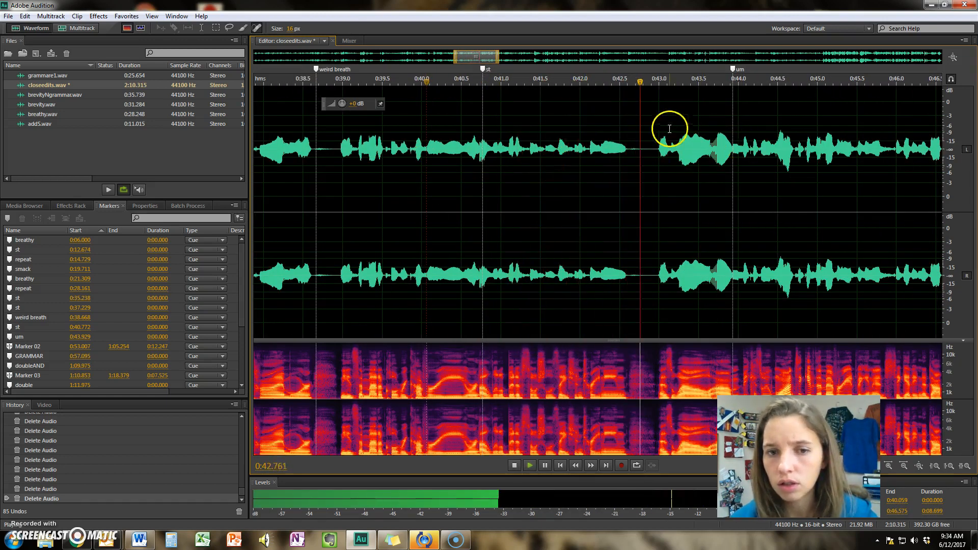
Play repeatedly from 0:43.646 and points just after it to find where the filler word before the "um" marker begins
{"action": "left_click_drag", "start_coordinate": [459, 57], "coordinate": [475, 57]}
{"action": "scroll", "coordinate": [489, 125], "scroll_direction": "up", "scroll_amount": 6}
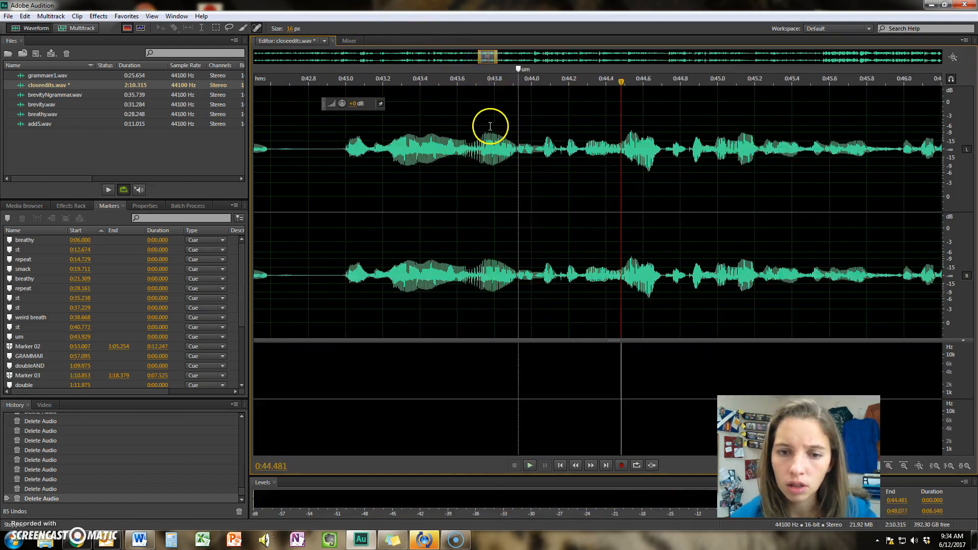
{"action": "left_click", "coordinate": [429, 148]}
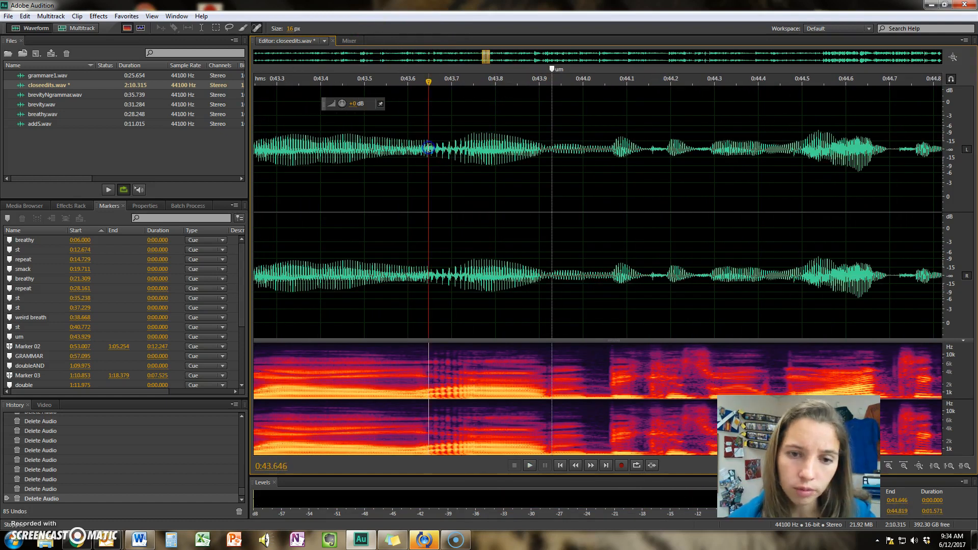
{"action": "key", "text": "space"}
{"action": "left_click", "coordinate": [448, 148]}
{"action": "key", "text": "space"}
{"action": "left_click", "coordinate": [440, 148]}
{"action": "key", "text": "space"}
{"action": "key", "text": "space"}
Delete the "um" from 0:43.672 up to its marker at 0:43.929 and play on from the cut
{"action": "left_click", "coordinate": [440, 147]}
{"action": "left_click_drag", "start_coordinate": [440, 147], "coordinate": [551, 185]}
{"action": "key", "text": "Delete"}
{"action": "key", "text": "space"}
{"action": "key", "text": "space"}
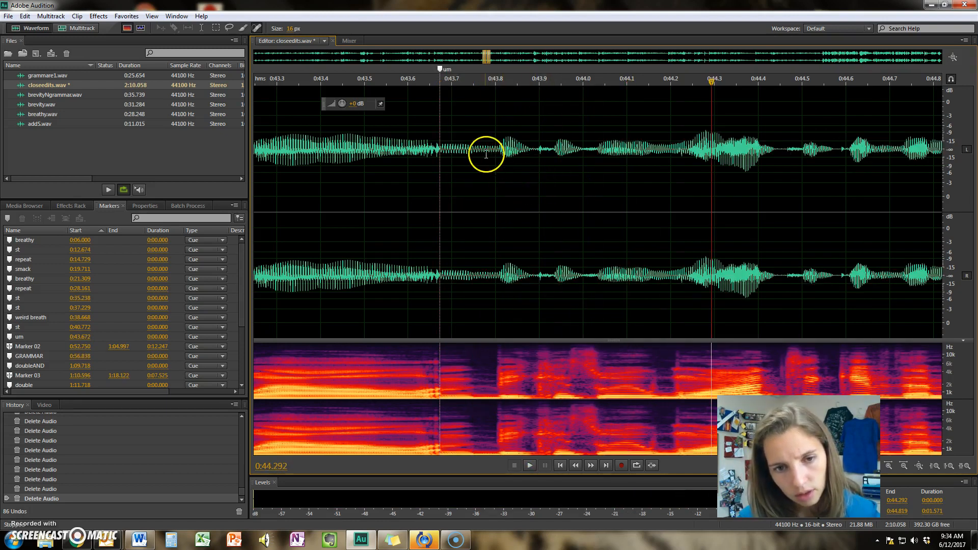
Play from 0:43.747 to test the cut point, then delete the remaining "um" audio from 0:43.672 to 0:43.747
{"action": "left_click", "coordinate": [473, 147]}
{"action": "key", "text": "space"}
{"action": "key", "text": "space"}
{"action": "left_click_drag", "start_coordinate": [473, 148], "coordinate": [443, 149]}
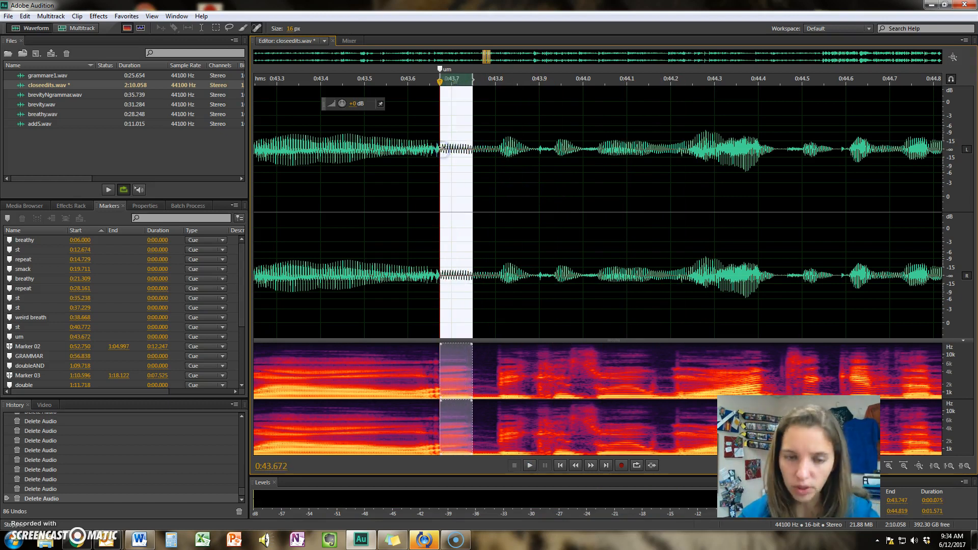
{"action": "key", "text": "Delete"}
Play from 0:43.162 across the "um" marker to about 0:46.451 to check the join
{"action": "scroll", "coordinate": [407, 153], "scroll_direction": "down", "scroll_amount": 3}
{"action": "left_click", "coordinate": [390, 153]}
{"action": "key", "text": "space"}
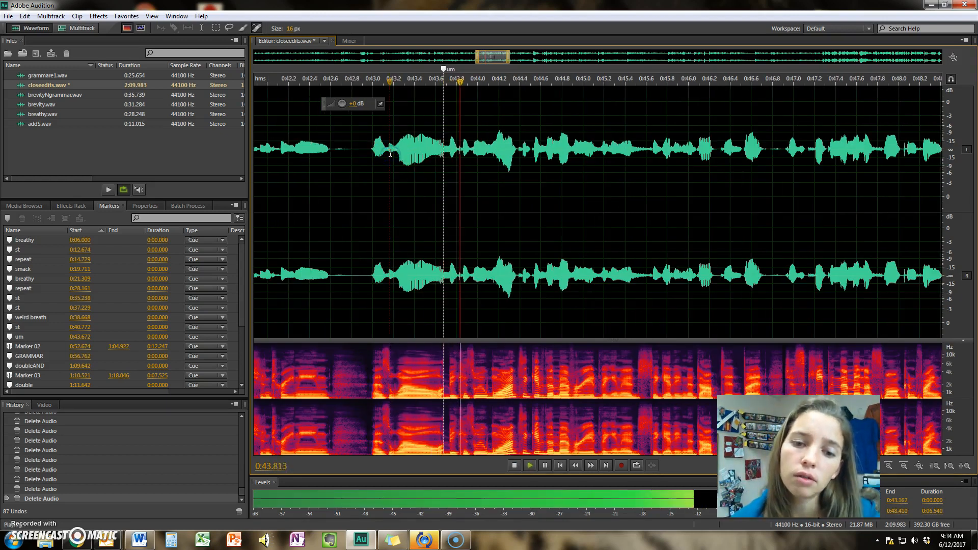
{"action": "scroll", "coordinate": [409, 152], "scroll_direction": "down", "scroll_amount": 2}
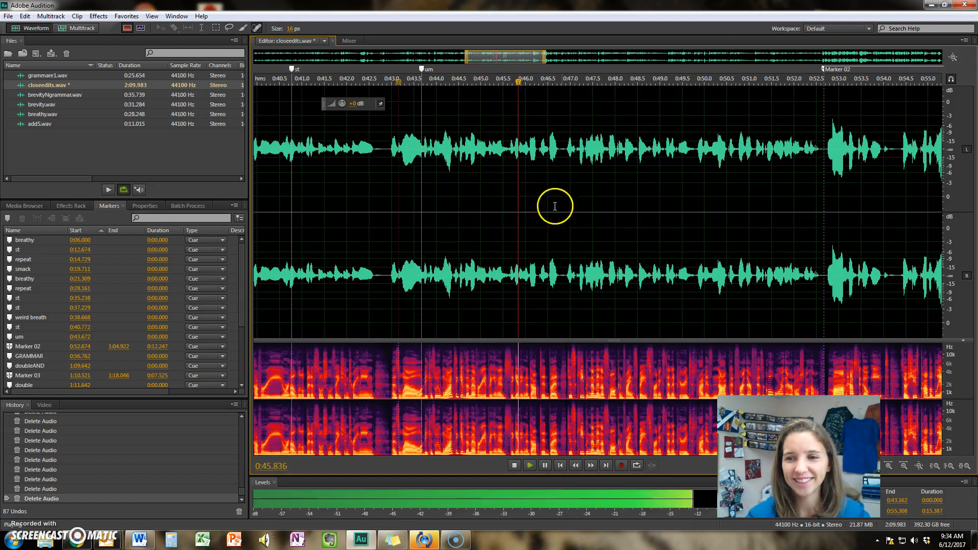
{"action": "scroll", "coordinate": [555, 207], "scroll_direction": "down", "scroll_amount": 3}
{"action": "key", "text": "space"}
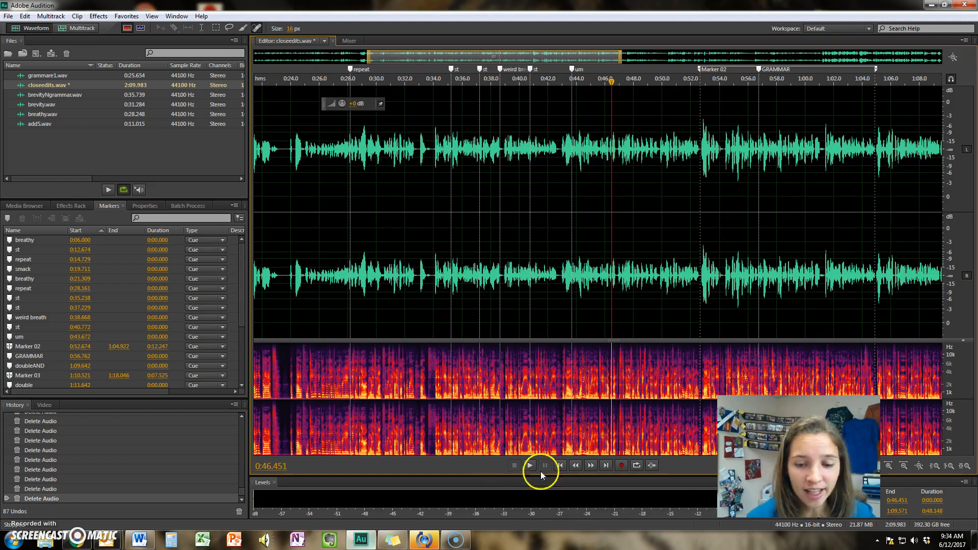
{"action": "scroll", "coordinate": [423, 296], "scroll_direction": "up", "scroll_amount": 3}
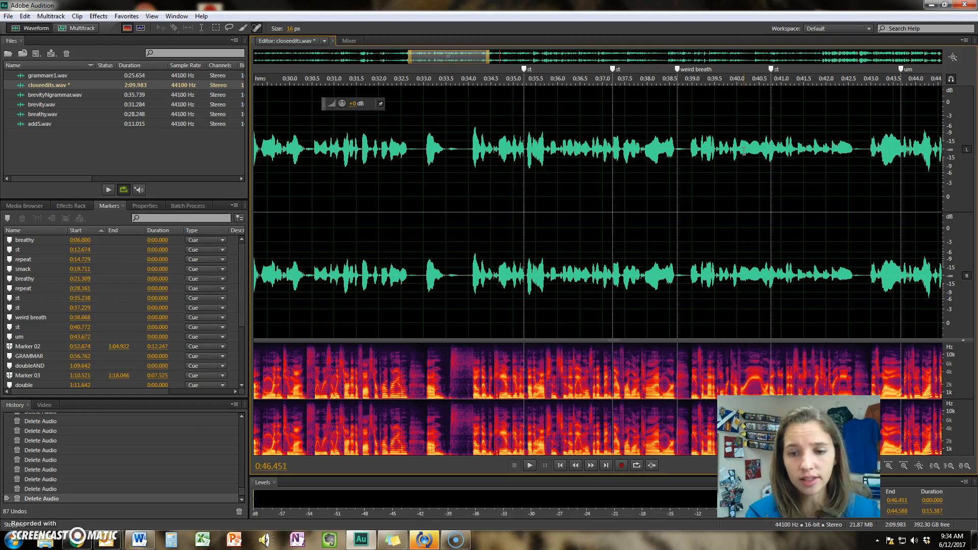
{"action": "scroll", "coordinate": [681, 222], "scroll_direction": "up", "scroll_amount": 2}
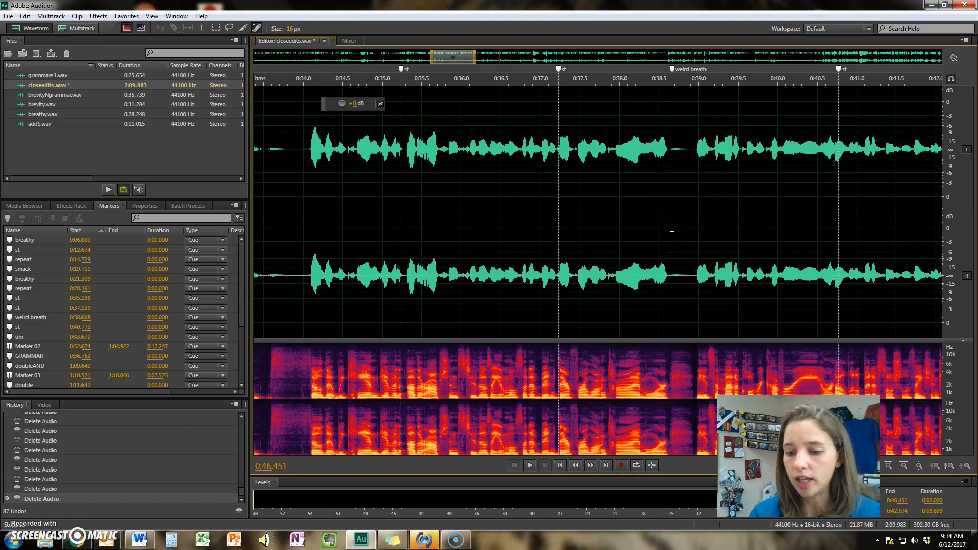
{"action": "left_click", "coordinate": [516, 149]}
{"action": "scroll", "coordinate": [485, 177], "scroll_direction": "down", "scroll_amount": 3}
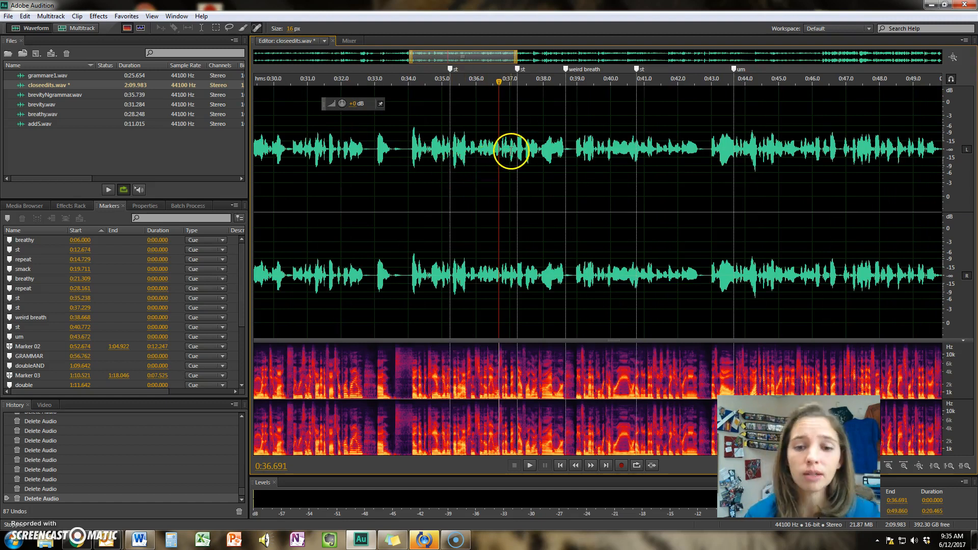
{"action": "scroll", "coordinate": [510, 150], "scroll_direction": "up", "scroll_amount": 2}
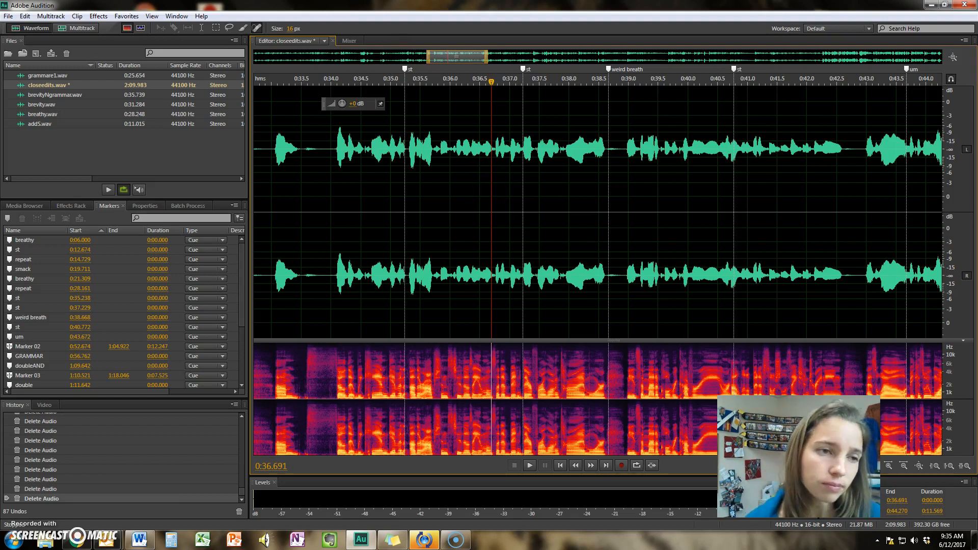
Save the edits to closeedits.wav
{"action": "left_click", "coordinate": [9, 17]}
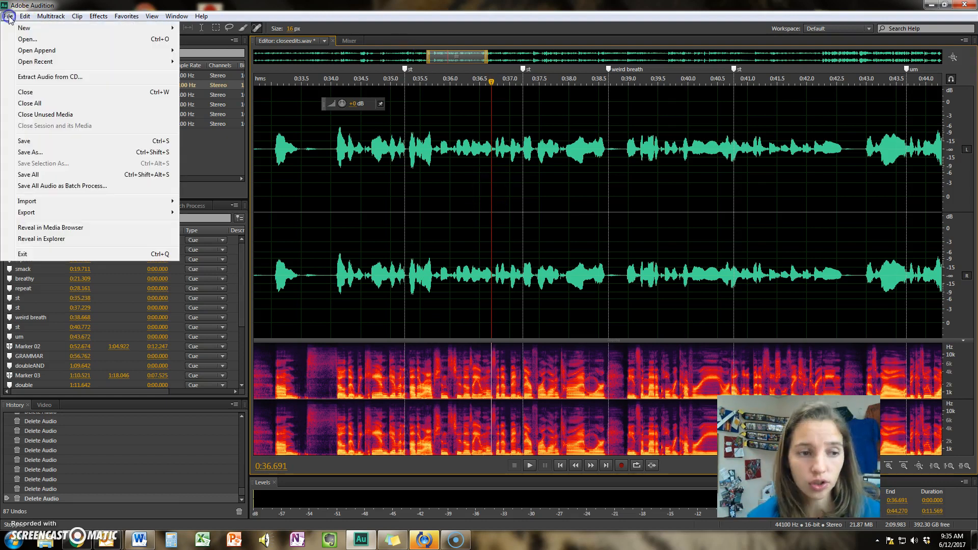
{"action": "left_click", "coordinate": [56, 146]}
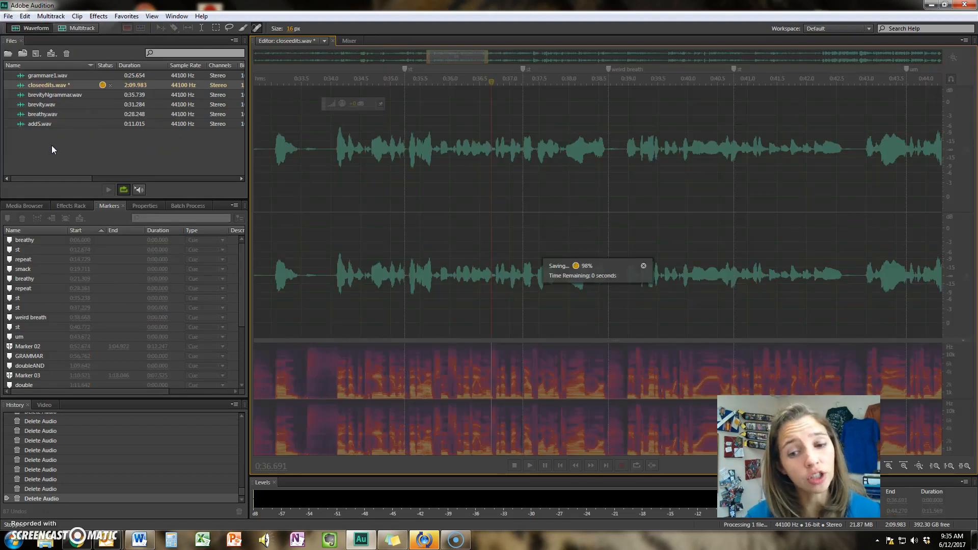